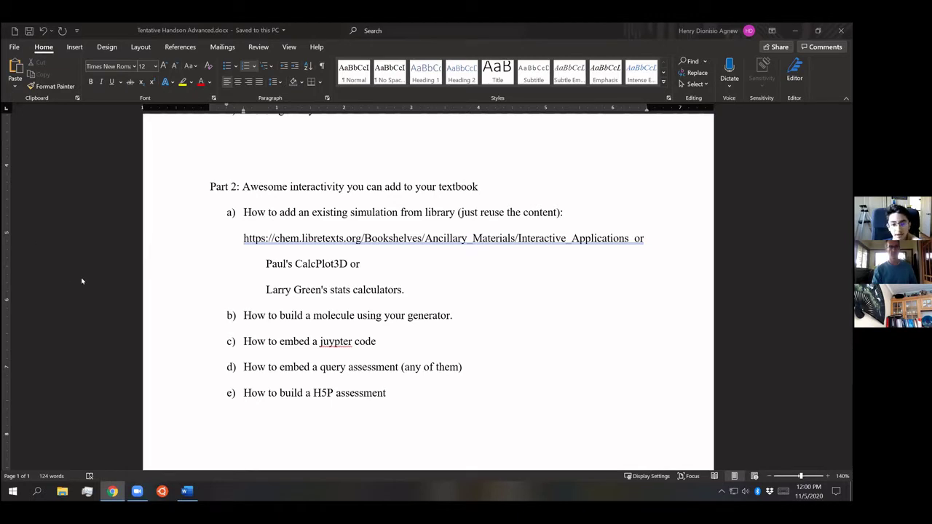
# Switch from the Word outline to the browser and look over the "11.4: transclude over libraries" sandbox page
pyautogui.click(294, 332)
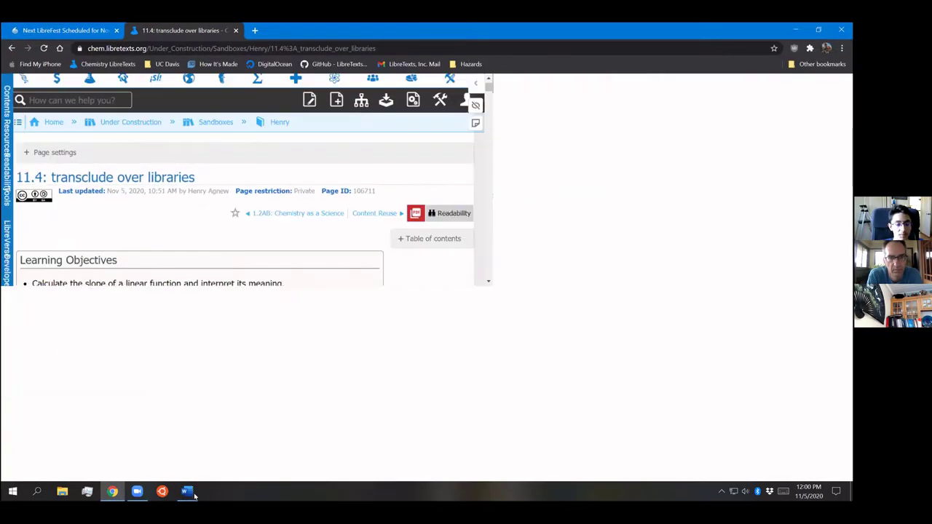
pyautogui.click(547, 32)
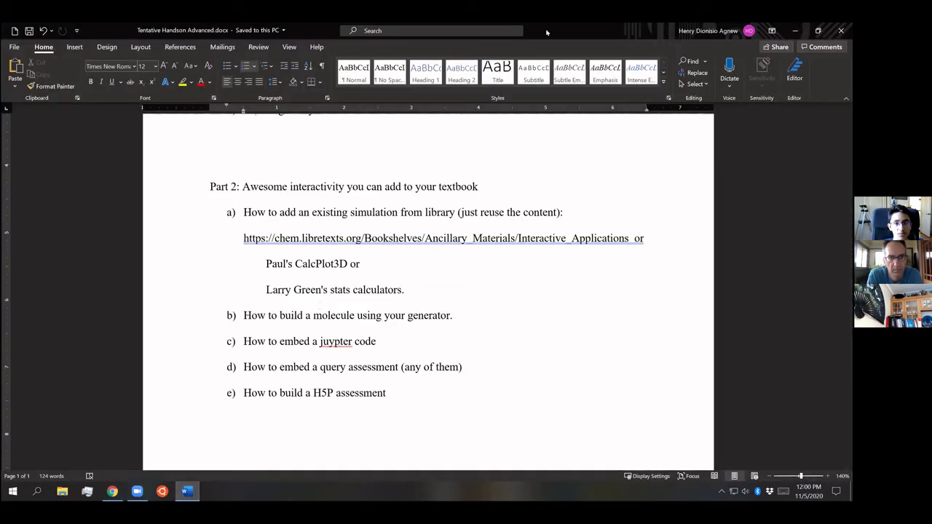
pyautogui.hotkey('alt', 'Tab')
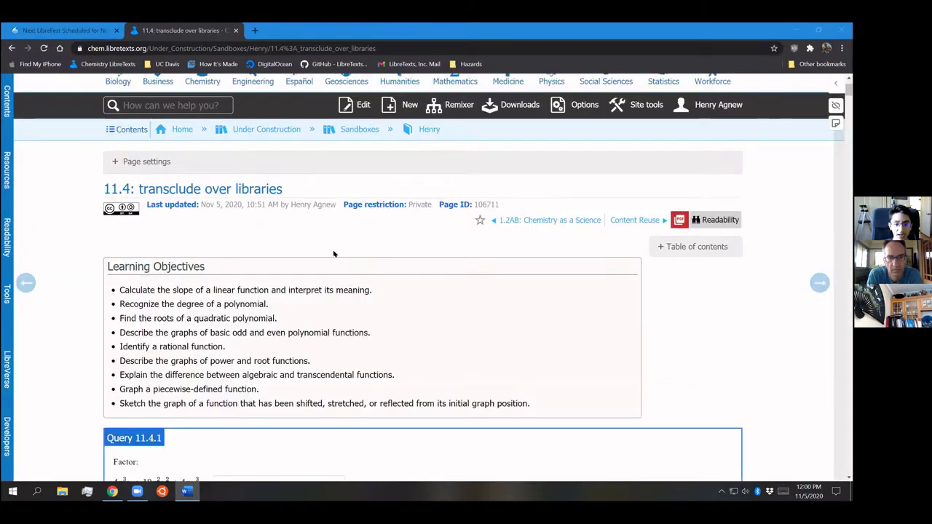
pyautogui.scroll(-3, 437, 204)
pyautogui.scroll(2, 536, 148)
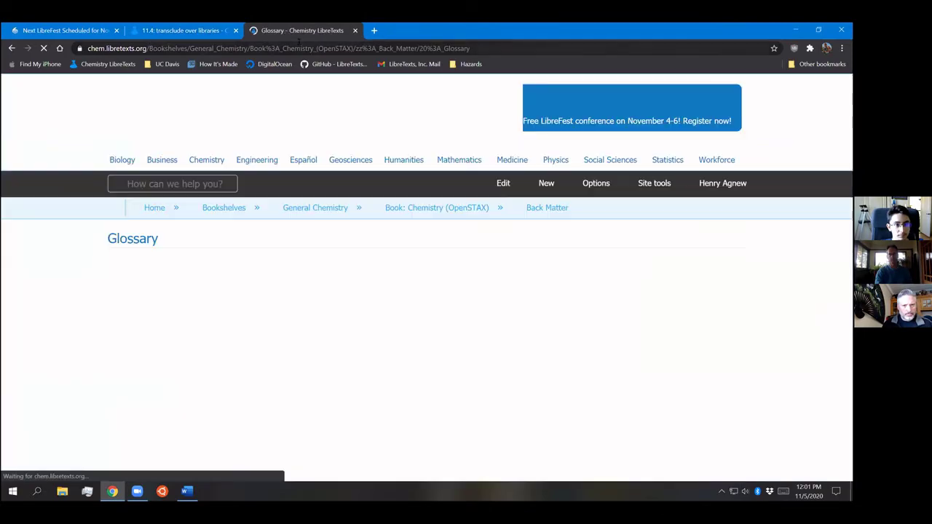
# Go to the sandbox page "1.2AB: Chemistry as a Science" using the address suggestions for "1."
pyautogui.click(302, 48)
pyautogui.write('1.')
pyautogui.press('Up')
pyautogui.press('Up')
pyautogui.press('Up')
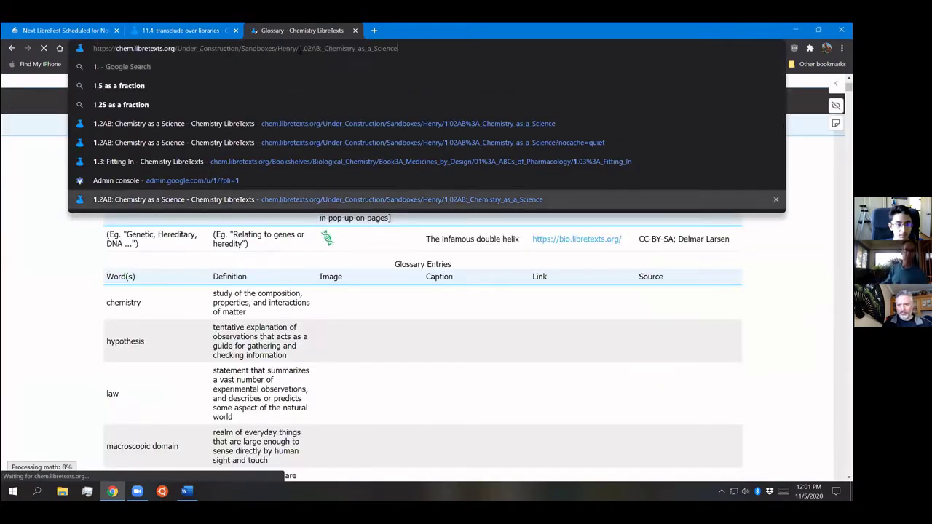
pyautogui.press('Up')
pyautogui.press('Up')
pyautogui.press('Return')
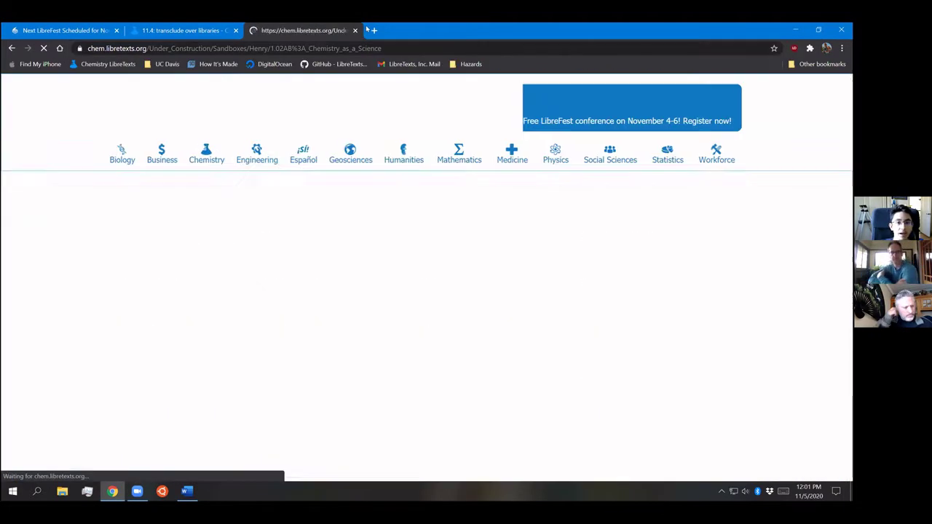
pyautogui.click(372, 30)
pyautogui.write('https://chem.libretexts.org/Bookshelves/Ancillary_Materials/Interactive_Applications')
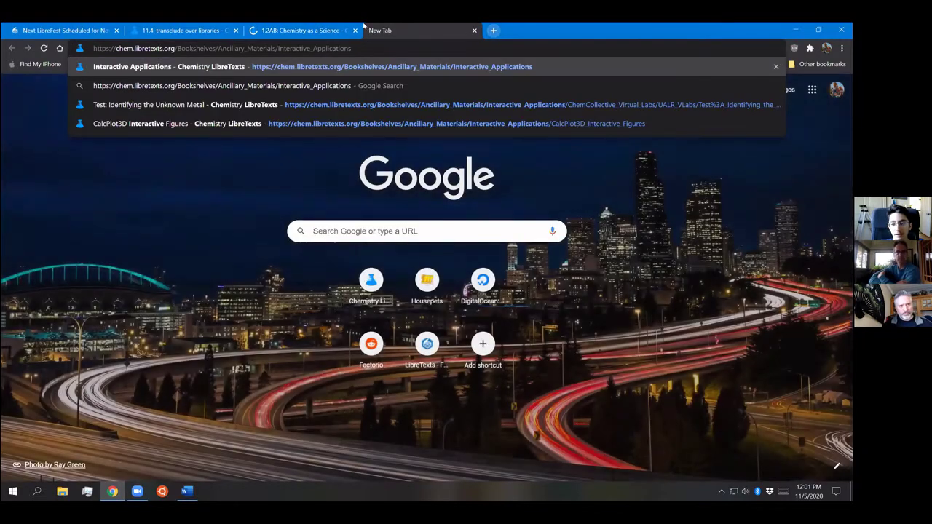
pyautogui.press('Return')
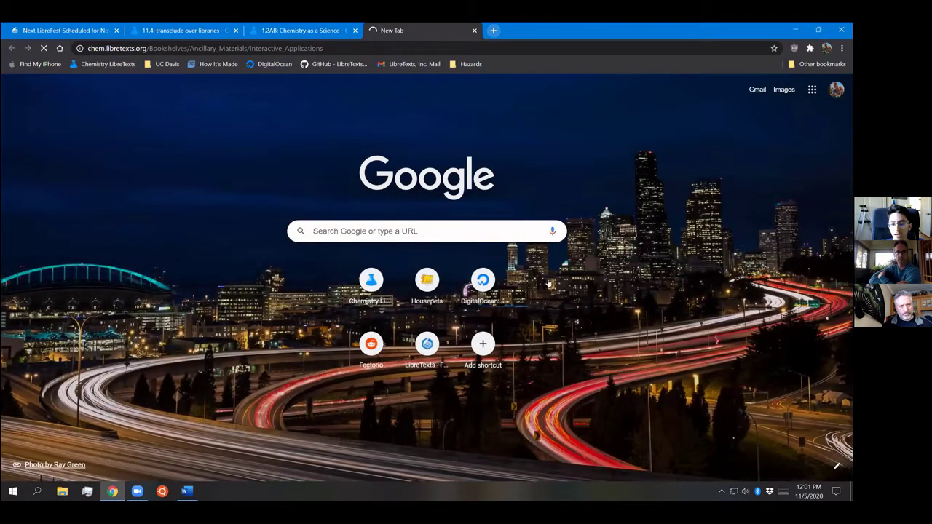
pyautogui.scroll(-2, 461, 234)
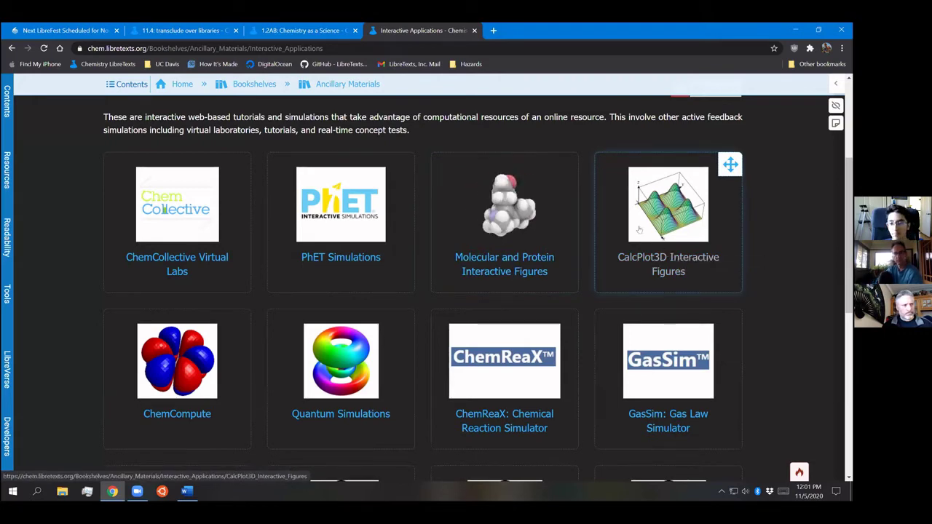
# Open the Probability Wave Function 12 simulation from Chemistry Wave Functions on a 2D Box in the CalcPlot3D Interactive Figures
pyautogui.click(672, 250)
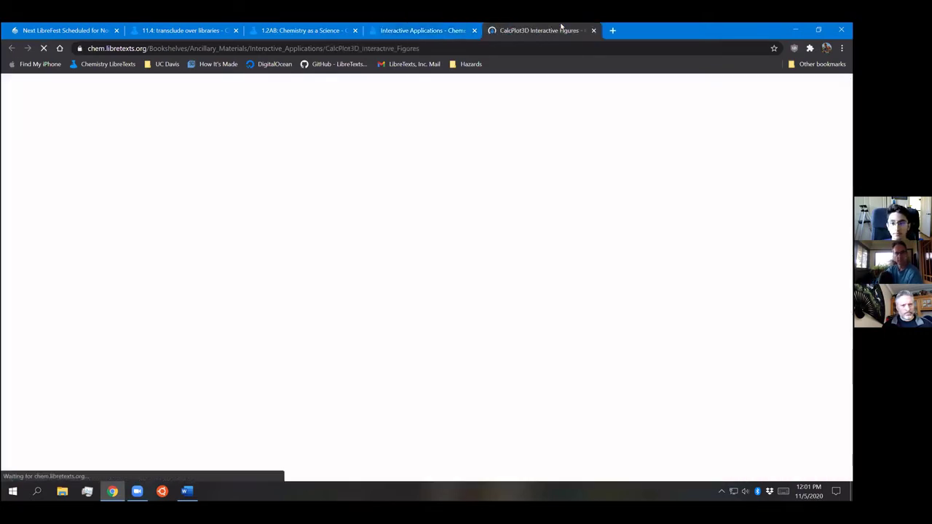
pyautogui.scroll(-3, 430, 277)
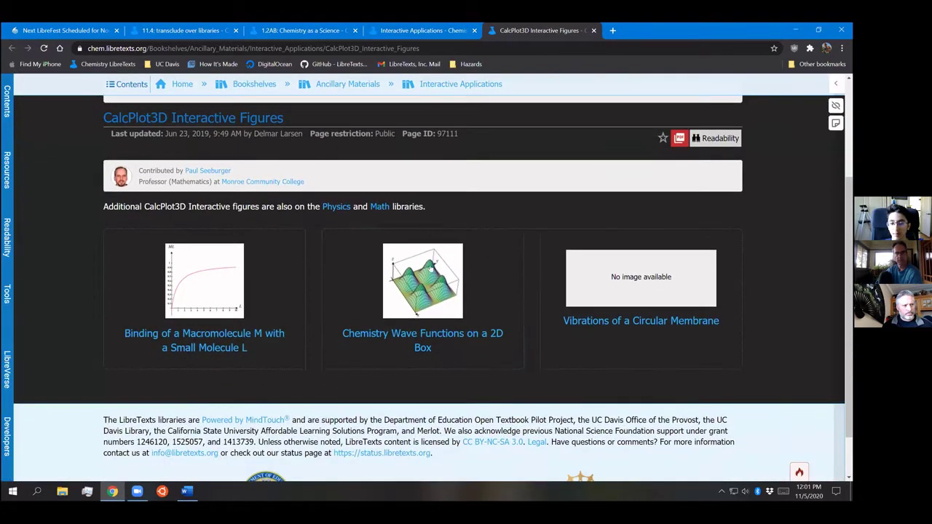
pyautogui.click(430, 278)
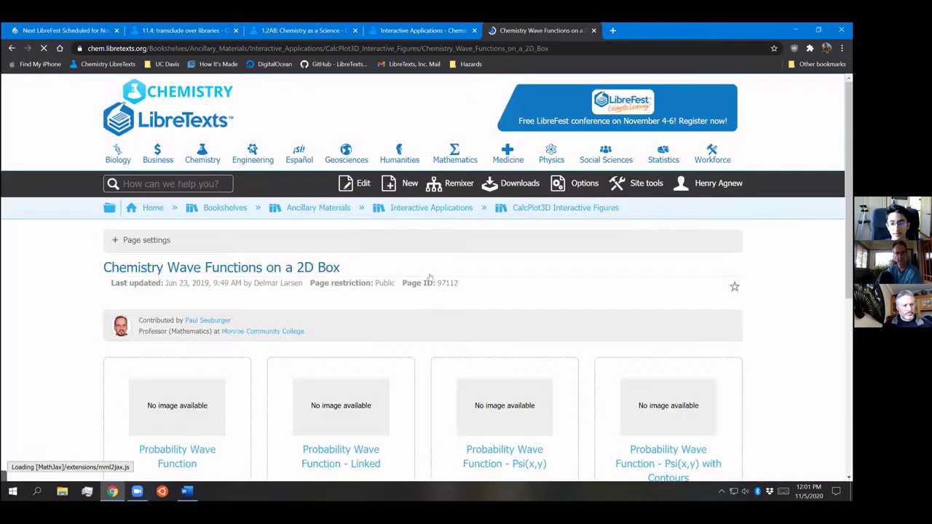
pyautogui.scroll(-3, 430, 278)
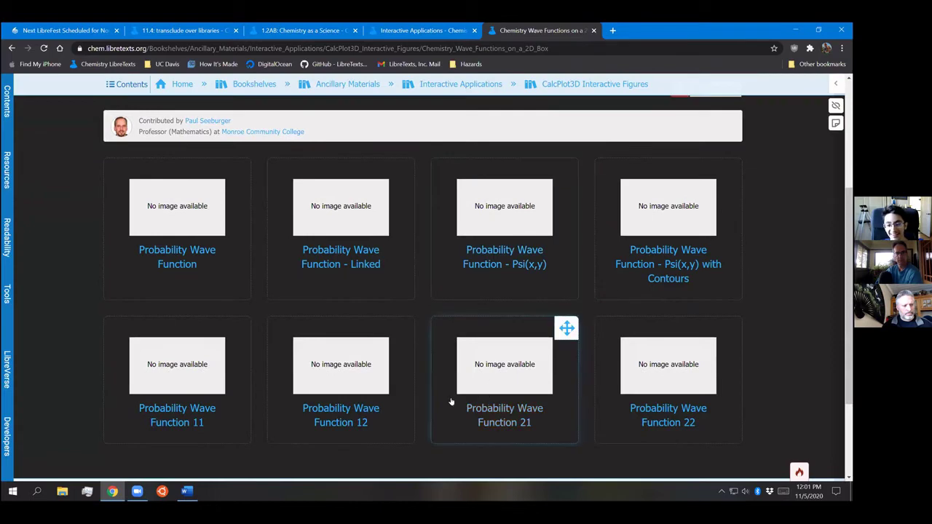
pyautogui.click(346, 412)
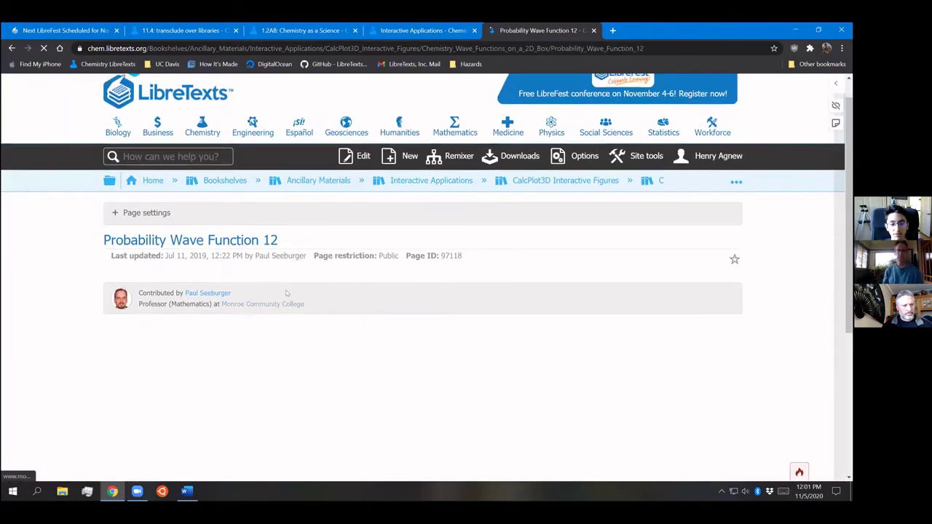
pyautogui.scroll(-2, 260, 267)
pyautogui.scroll(-2, 260, 266)
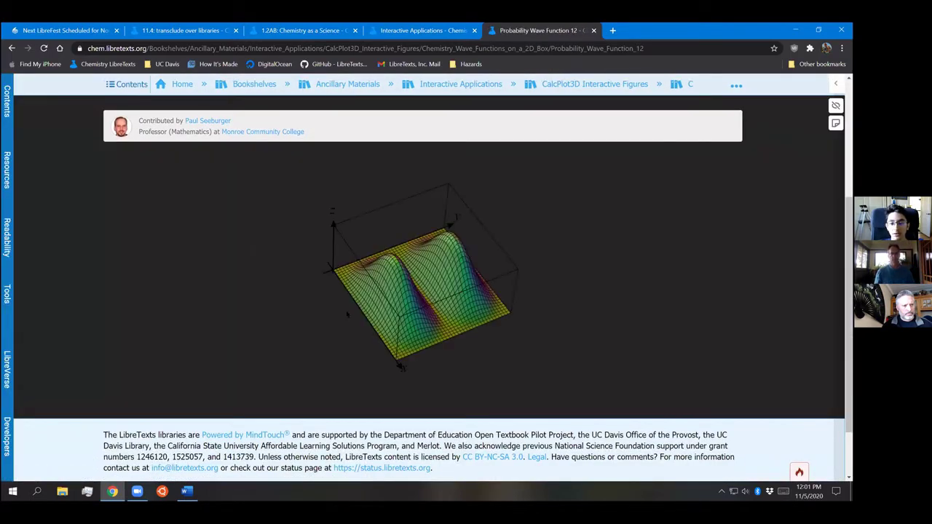
# Turn off Dark Mode for the simulation page and close the reading settings
pyautogui.click(7, 235)
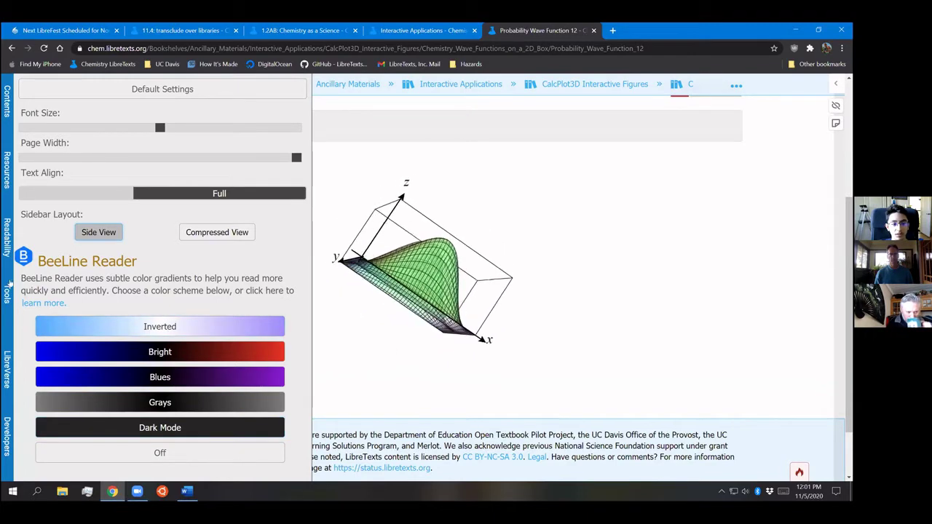
pyautogui.click(6, 297)
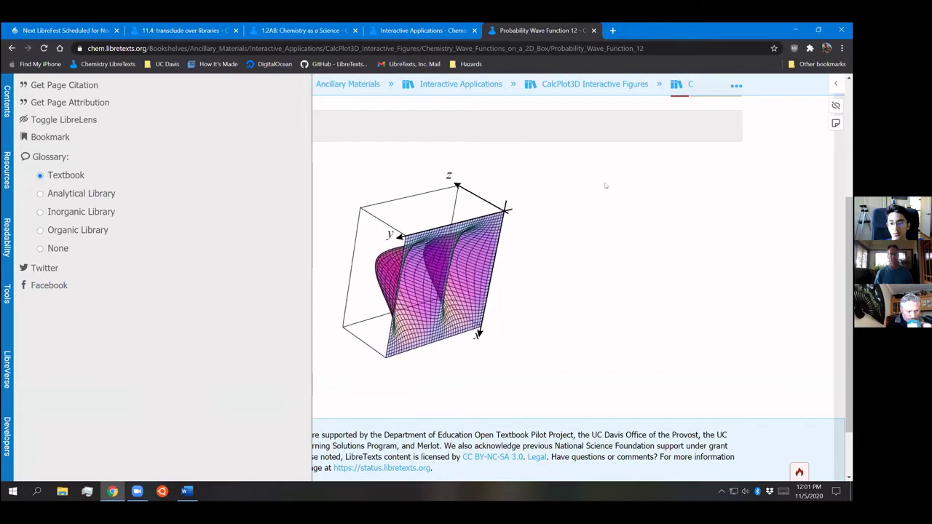
pyautogui.click(427, 400)
# Examine the rotating 3D plot on the Probability Wave Function 12 page
pyautogui.doubleClick(411, 308)
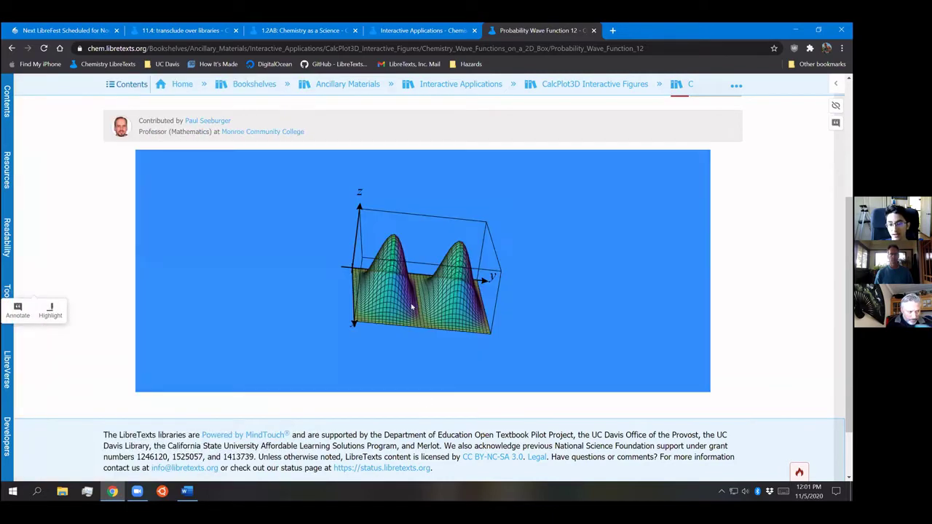
pyautogui.click(440, 323)
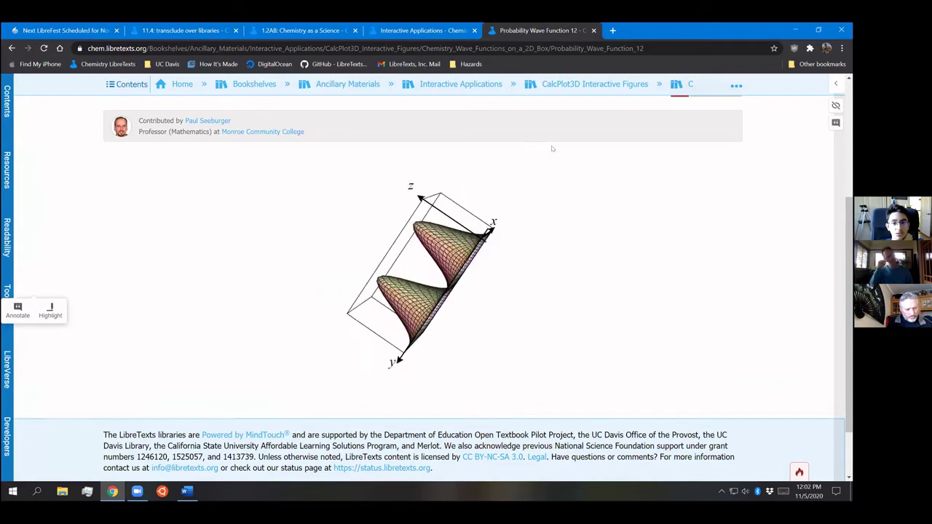
pyautogui.scroll(2, 552, 151)
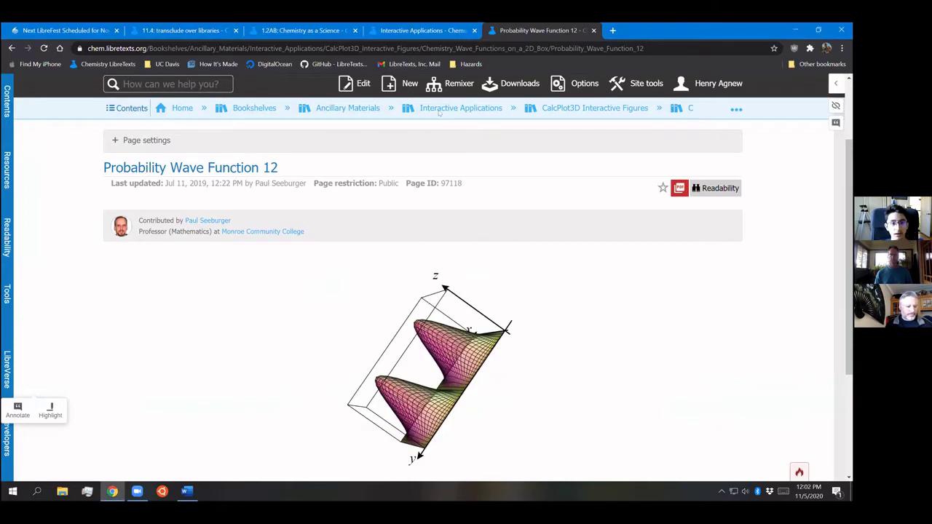
# Edit the "11.4: transclude over libraries" page and start a content reuse insertion between the Learning Objectives box and the query
pyautogui.click(402, 34)
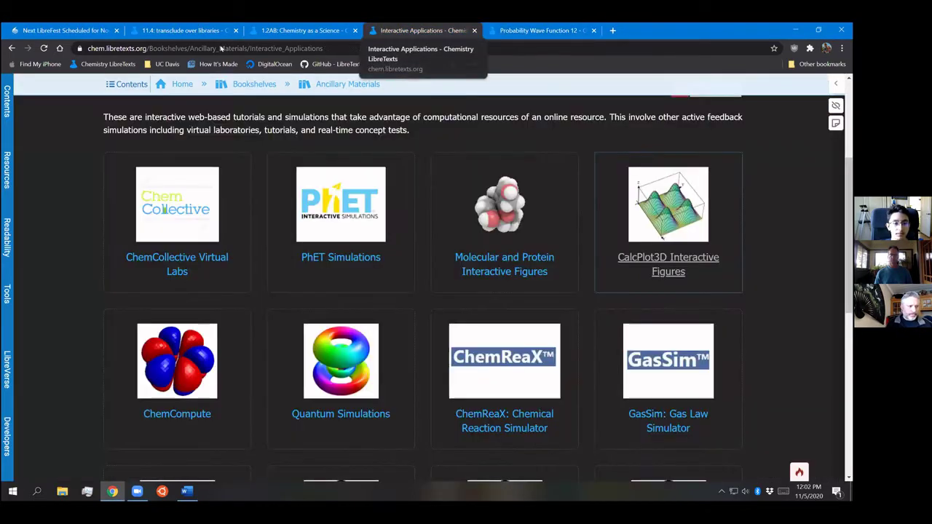
pyautogui.hotkey('ctrl', 'shift', 'Tab')
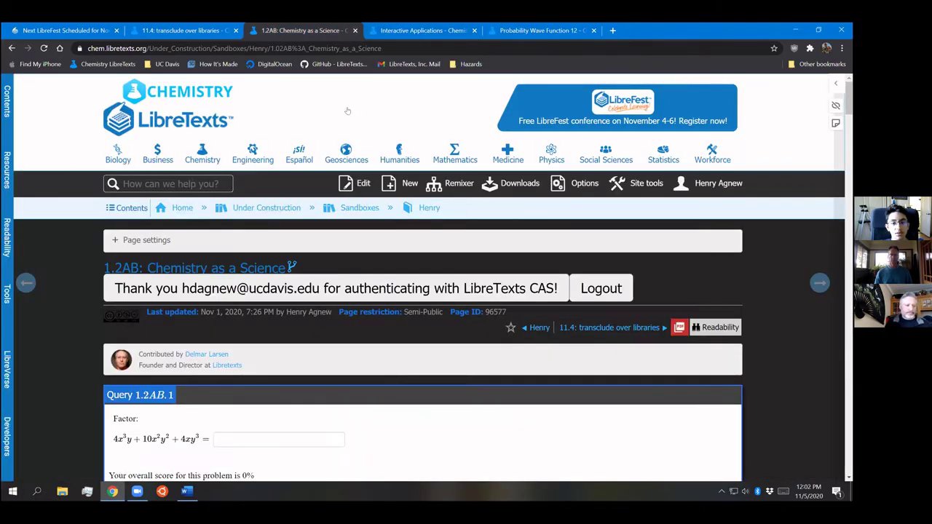
pyautogui.hotkey('ctrl', 'shift', 'Tab')
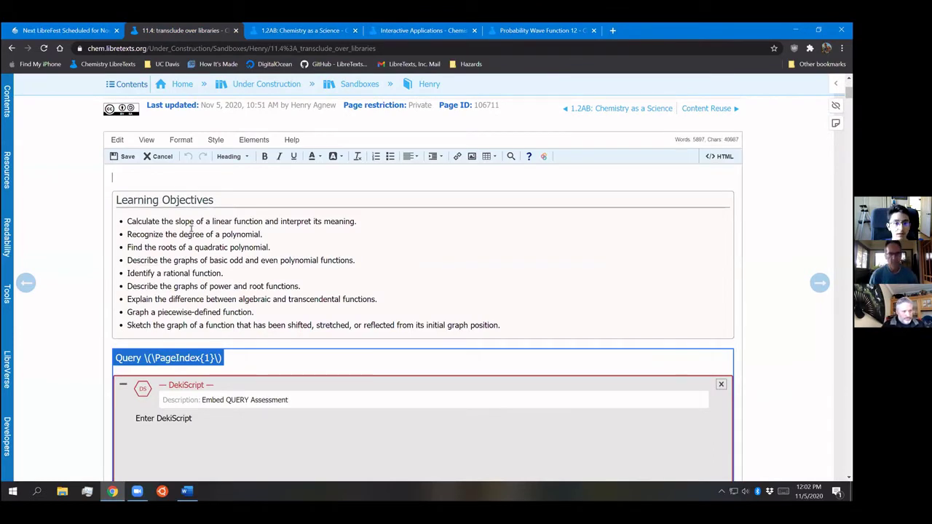
pyautogui.click(248, 140)
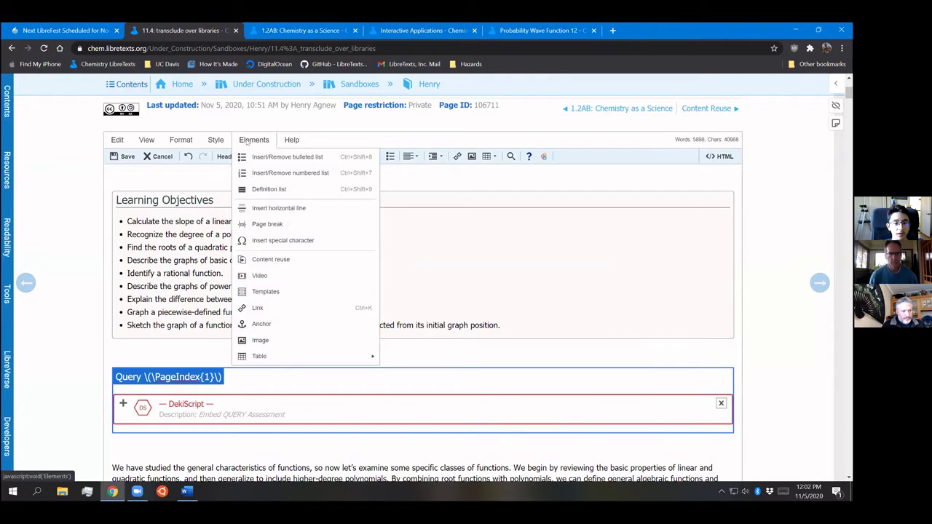
pyautogui.click(275, 258)
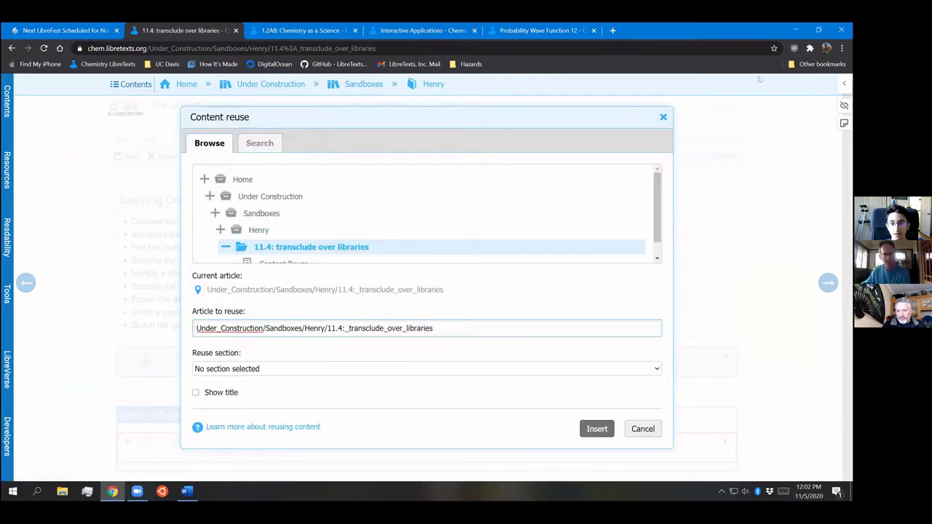
# Insert the reused article using the Probability Wave Function 12 page path, starting from "Bookshelves/", copied from its address
pyautogui.click(542, 30)
pyautogui.moveTo(666, 48); pyautogui.dragTo(171, 48)
pyautogui.hotkey('ctrl', 'c')
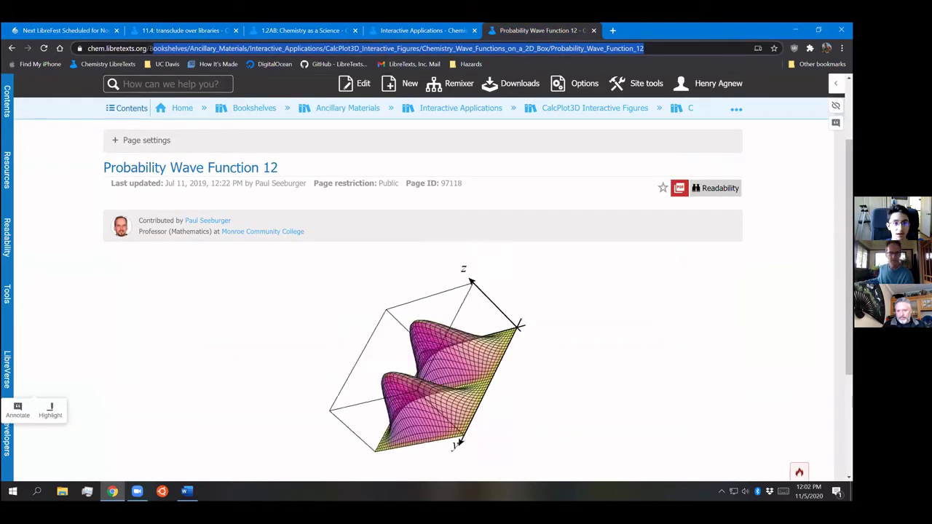
pyautogui.click(169, 31)
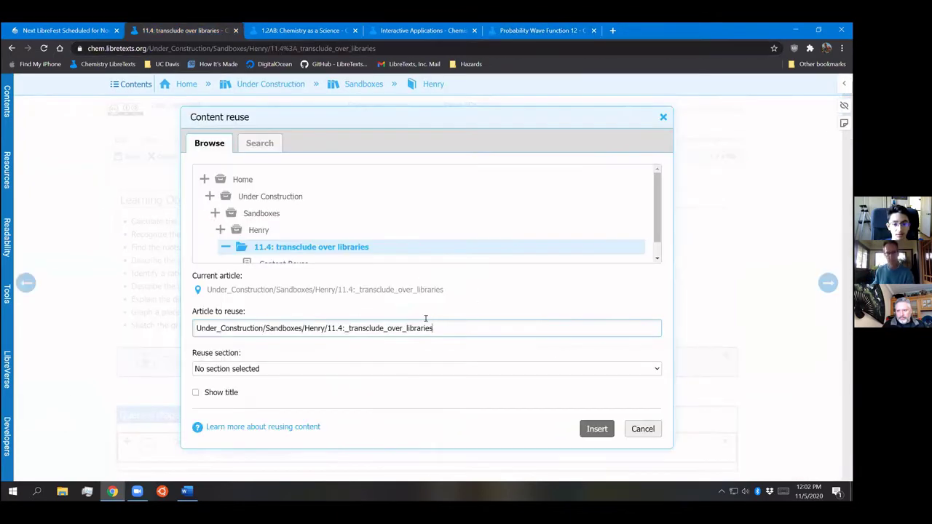
pyautogui.moveTo(433, 328); pyautogui.dragTo(159, 325)
pyautogui.hotkey('ctrl', 'v')
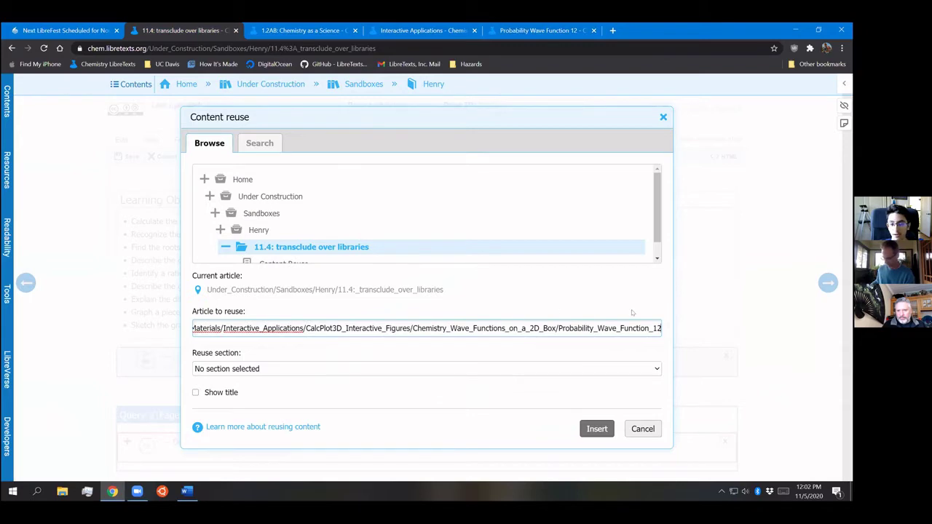
pyautogui.click(601, 429)
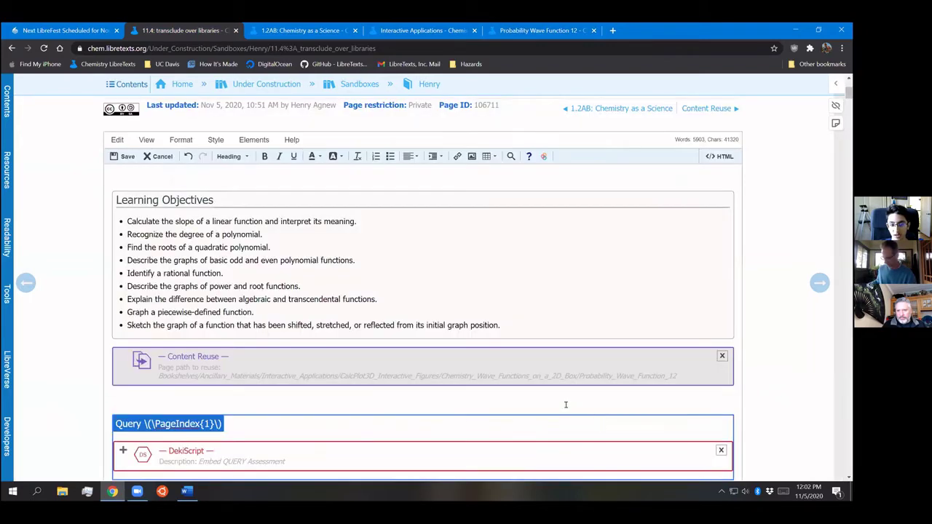
# Save the page and rotate the embedded wave function plot below the Learning Objectives
pyautogui.click(128, 158)
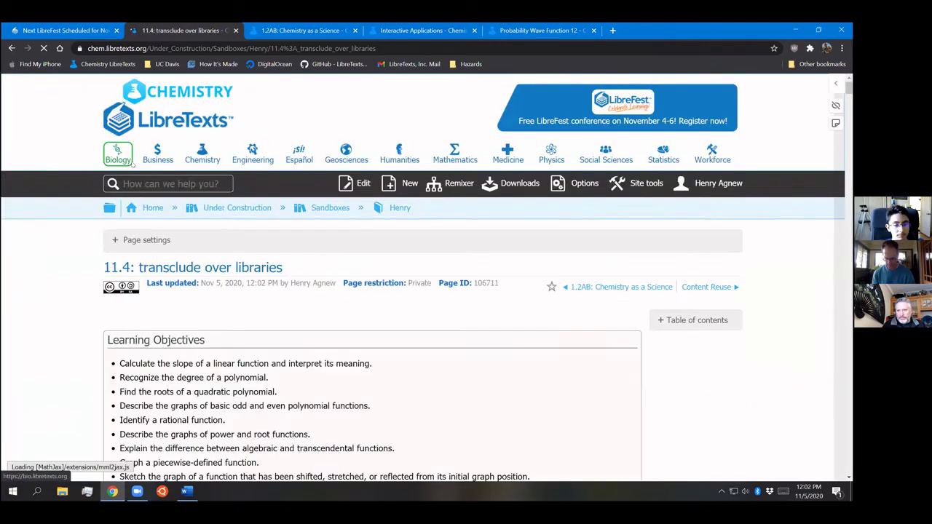
pyautogui.scroll(-1, 374, 212)
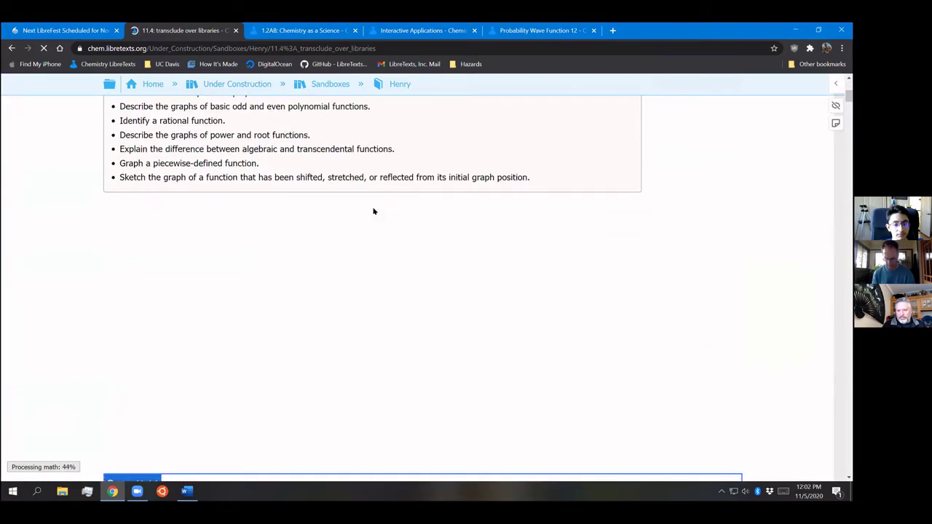
pyautogui.scroll(-1, 542, 245)
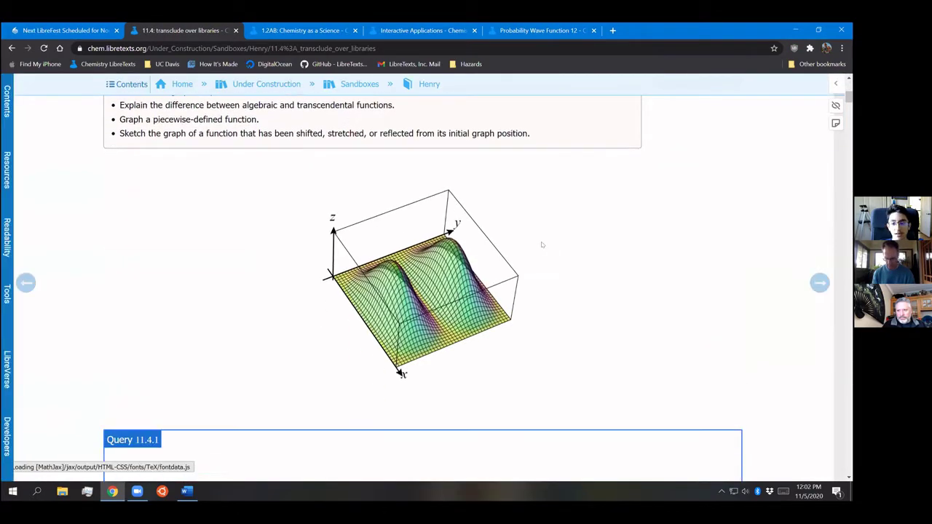
pyautogui.moveTo(501, 266); pyautogui.dragTo(590, 358)
# Compare the original Probability Wave Function 12 plot with the embedded copy on the sandbox page
pyautogui.hotkey('ctrl', '9')
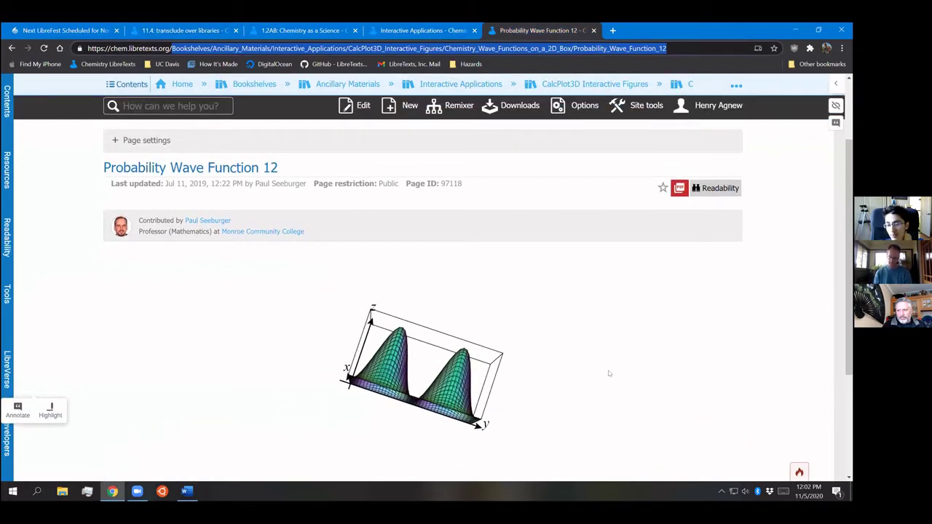
pyautogui.scroll(-1, 448, 287)
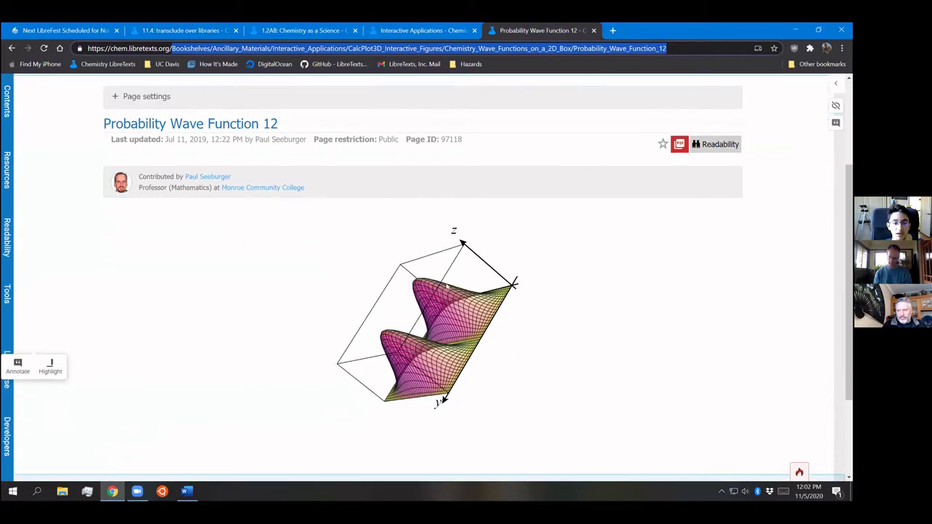
pyautogui.hotkey('ctrl', '2')
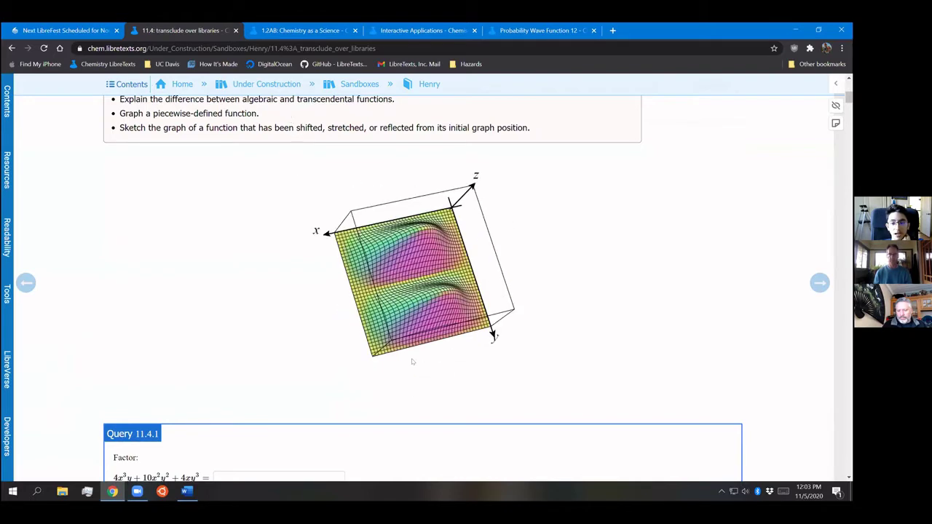
# Inspect the embedded wave function plot above the query and check it once more against the Probability Wave Function 12 page
pyautogui.scroll(1, 476, 247)
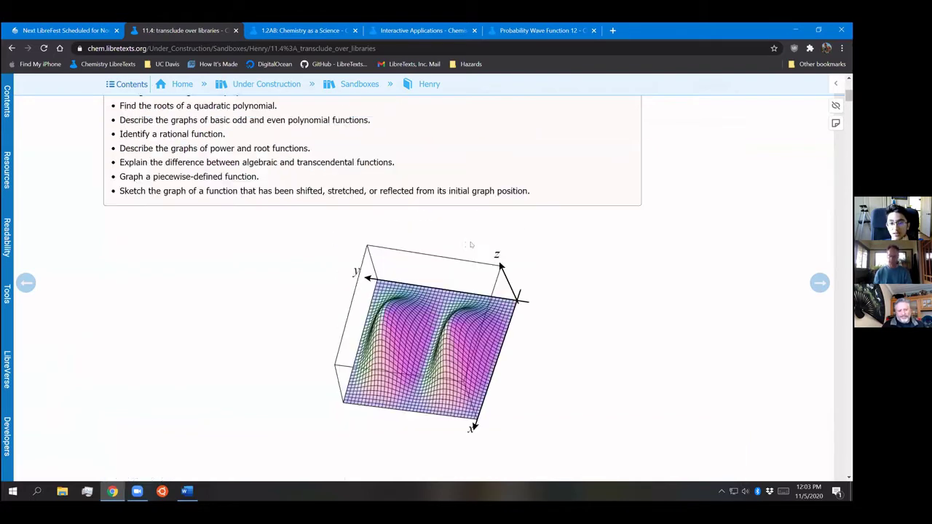
pyautogui.scroll(-2, 474, 240)
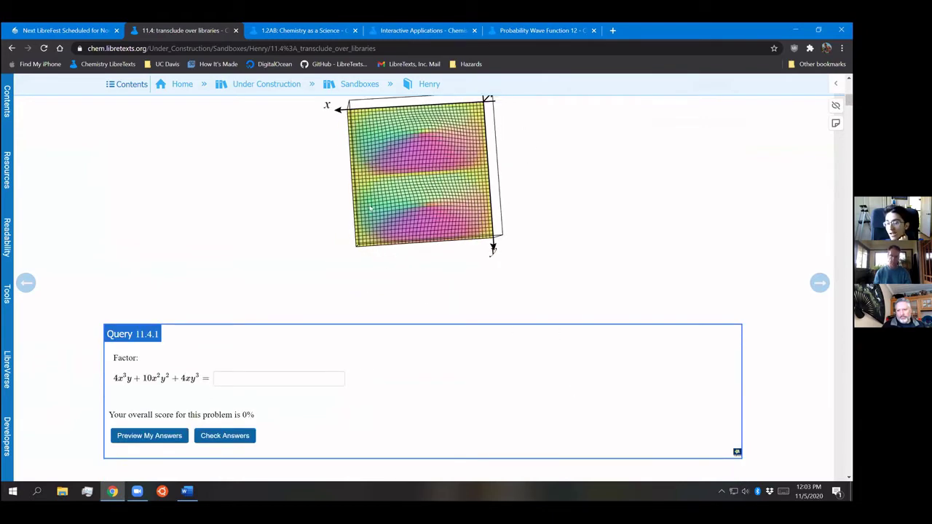
pyautogui.scroll(1, 492, 377)
pyautogui.scroll(1, 360, 176)
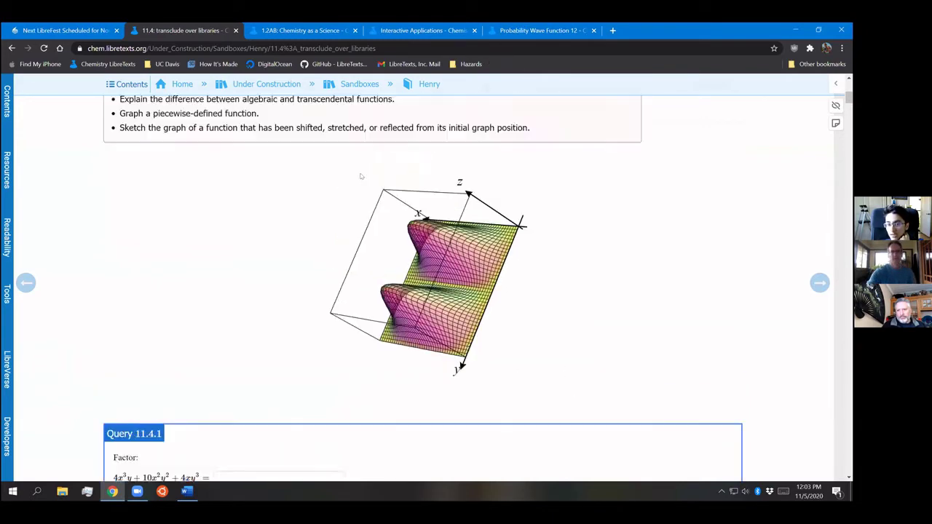
pyautogui.hotkey('ctrl', '9')
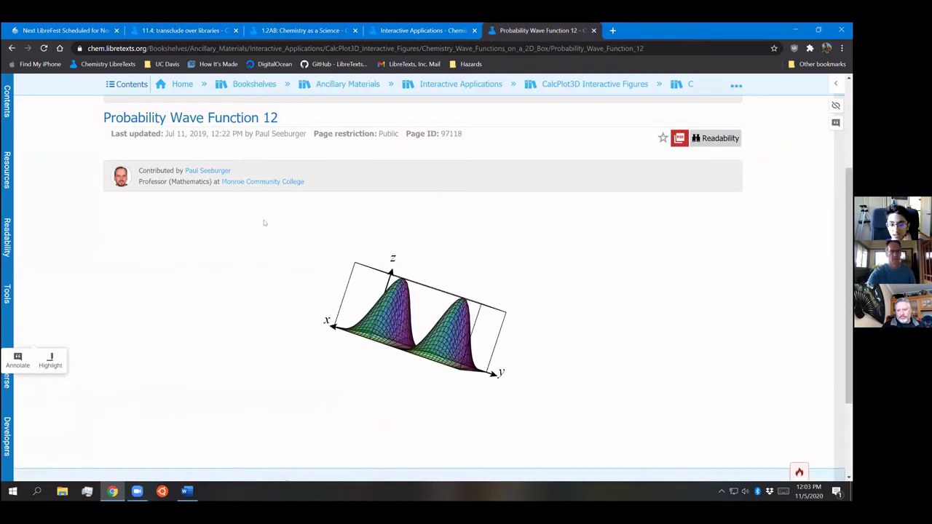
pyautogui.hotkey('ctrl', '2')
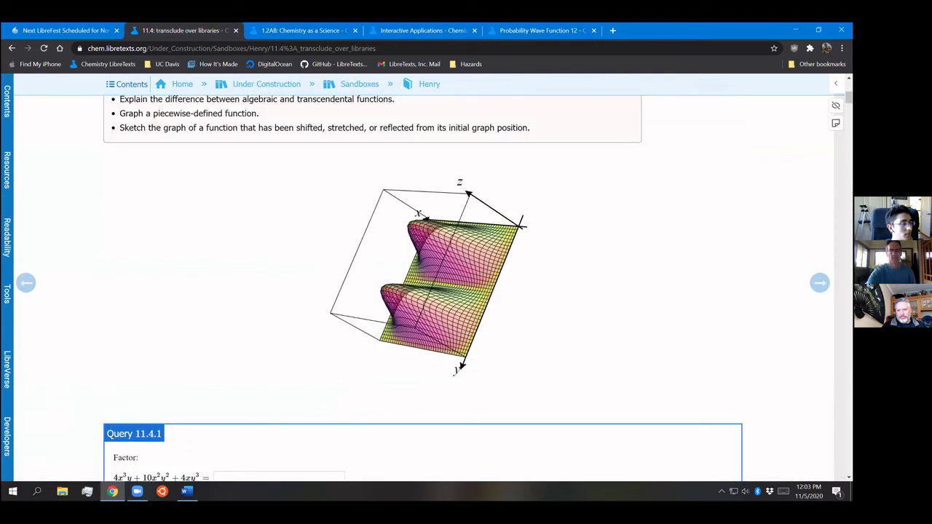
pyautogui.hotkey('alt', 'Tab')
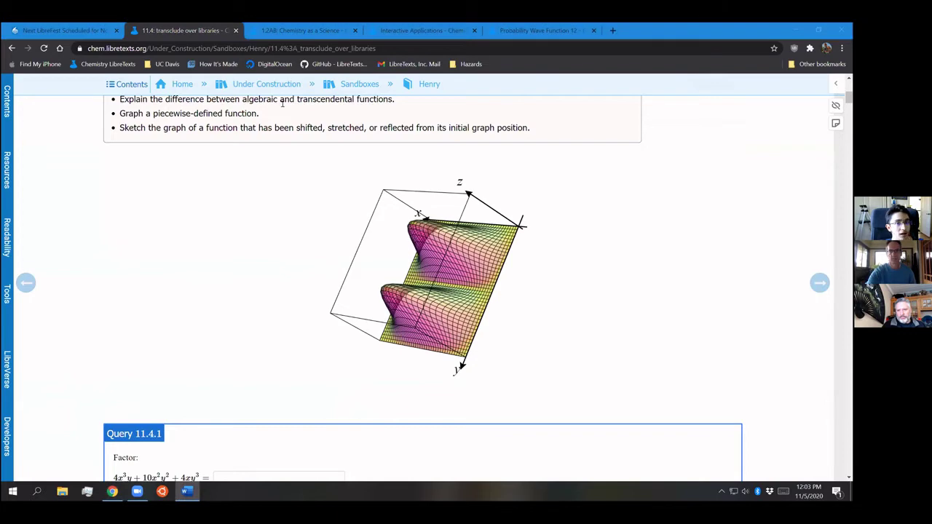
# Close the Probability Wave Function 12 page and open the Molecule Generator from the Molecular and Protein Interactive Figures collection
pyautogui.click(522, 28)
pyautogui.click(594, 30)
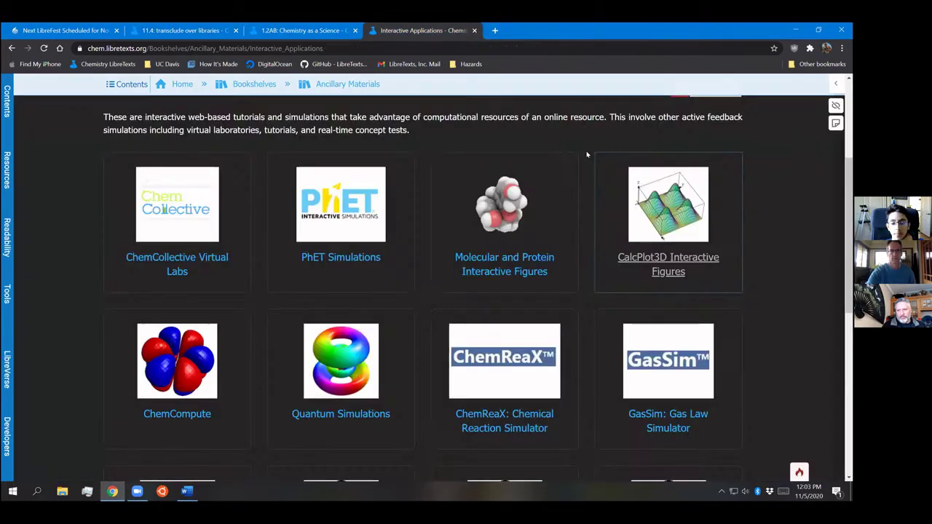
pyautogui.click(504, 222)
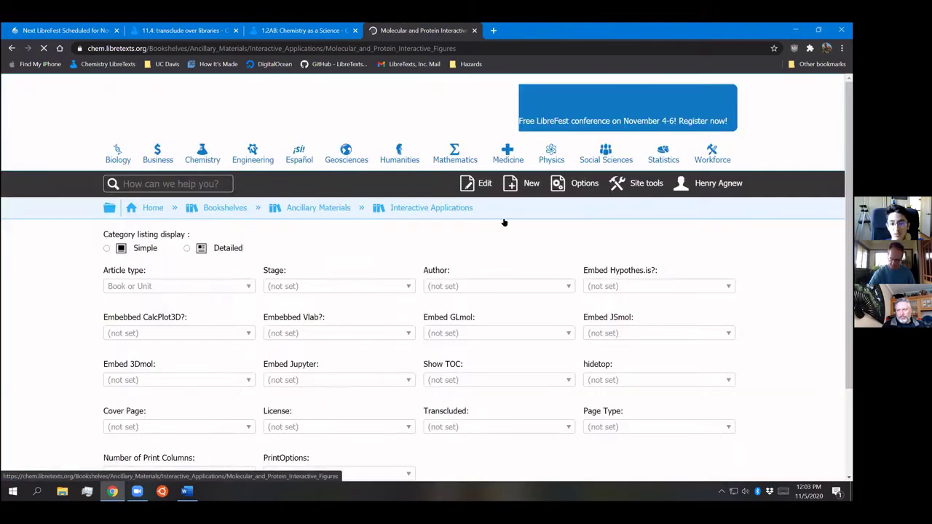
pyautogui.scroll(-3, 504, 223)
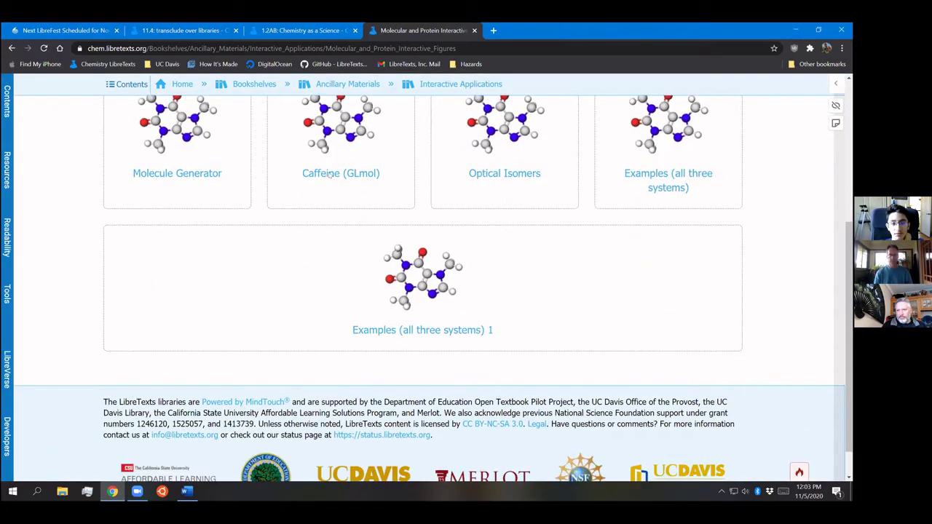
pyautogui.scroll(1, 510, 182)
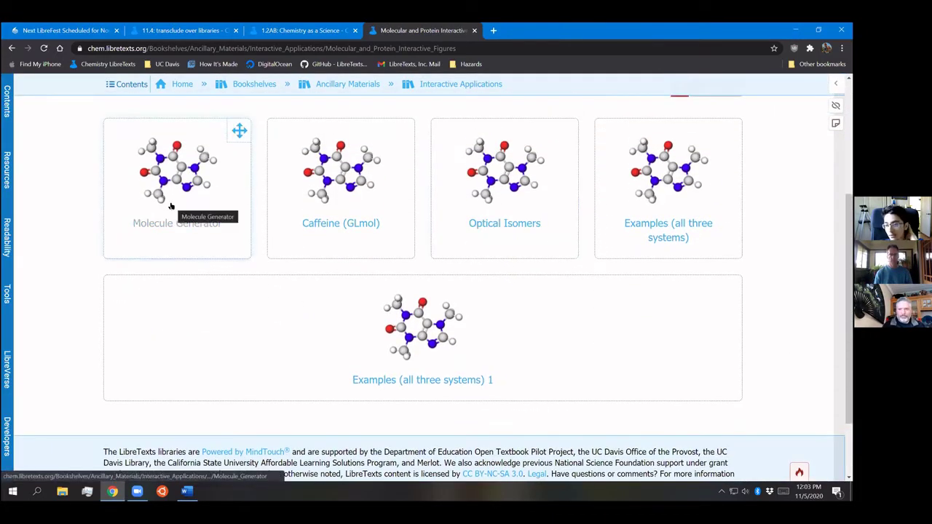
pyautogui.click(171, 207)
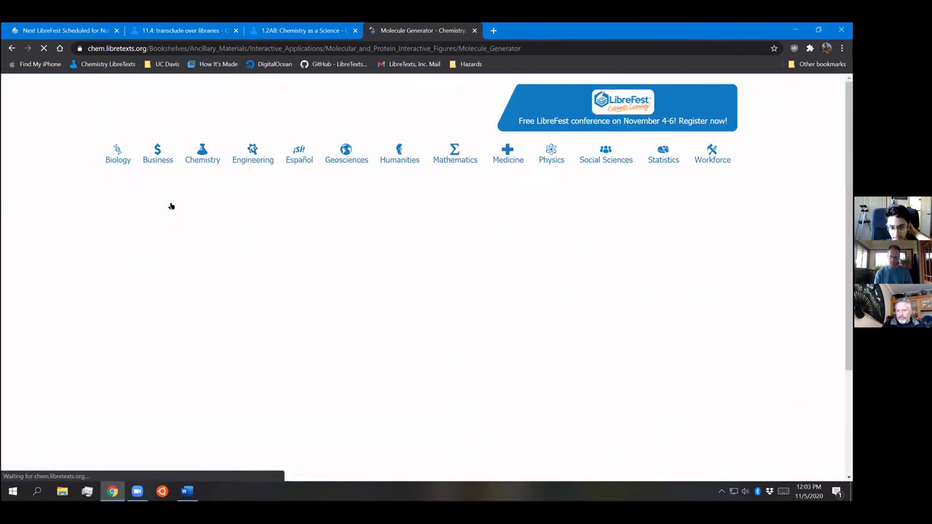
# Generate a molecule by the common name "caffeine" and rotate its 3D preview
pyautogui.scroll(-2, 364, 265)
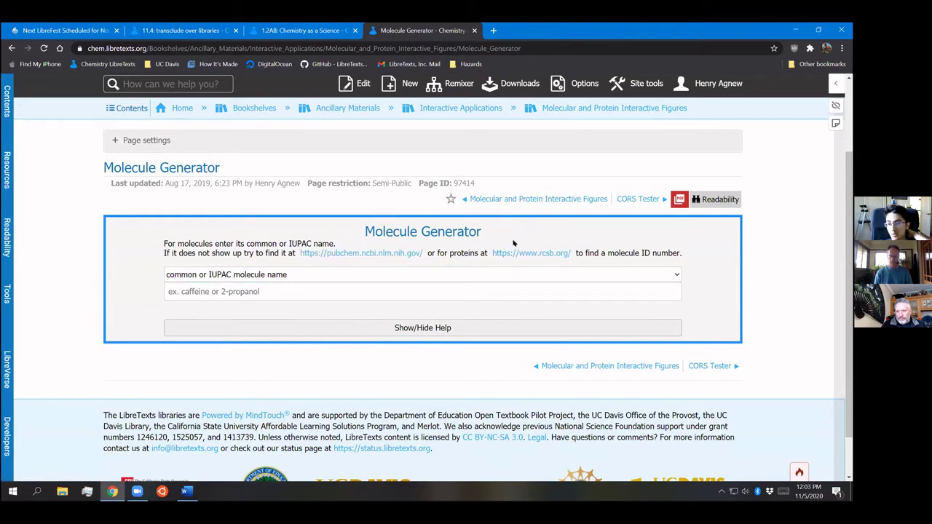
pyautogui.scroll(-1, 514, 244)
pyautogui.click(234, 244)
pyautogui.write('ca')
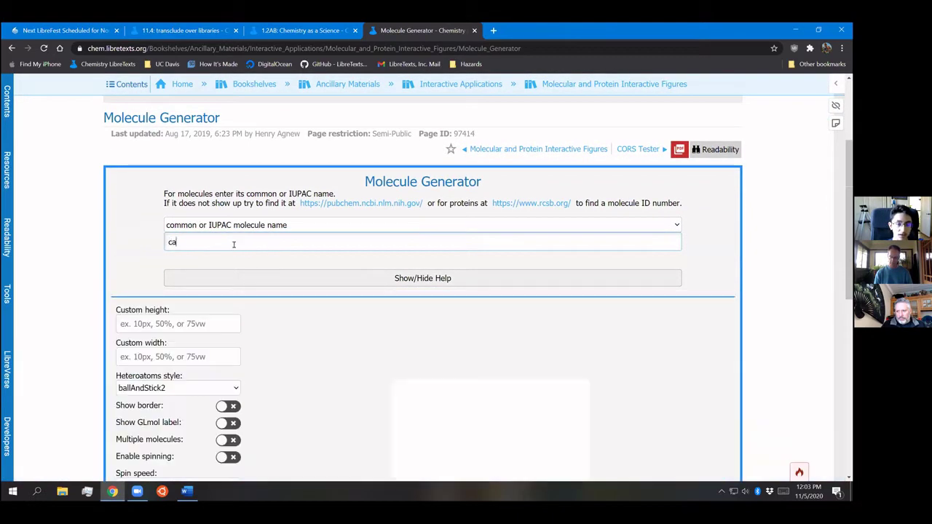
pyautogui.write('ffeine')
pyautogui.scroll(-1, 291, 233)
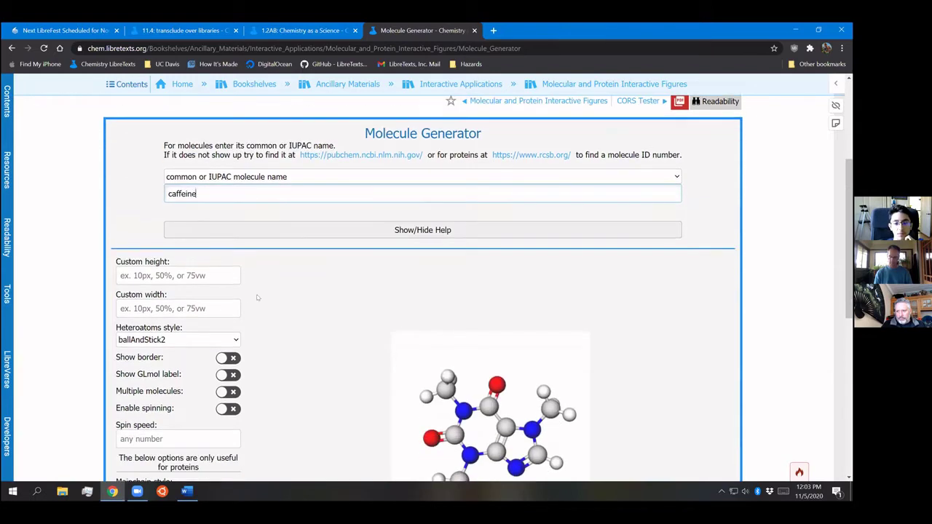
pyautogui.scroll(-3, 315, 284)
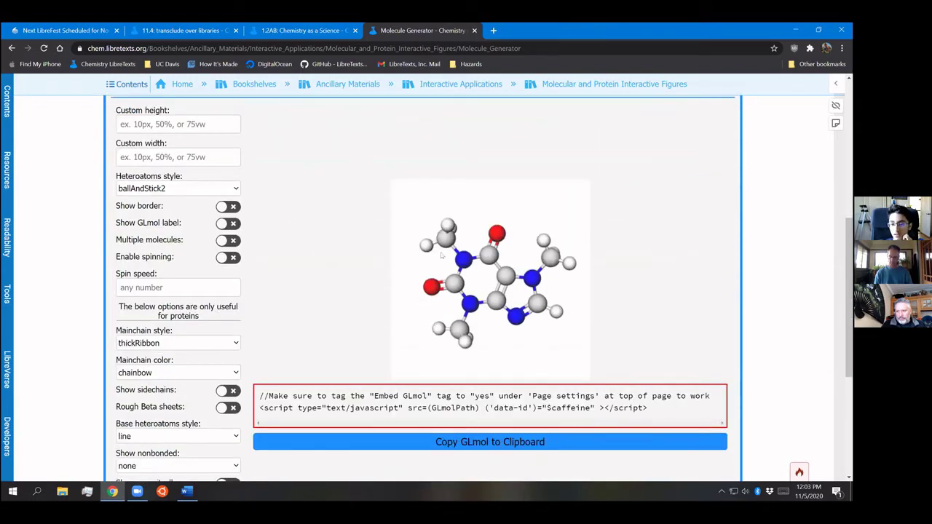
pyautogui.scroll(2, 391, 214)
pyautogui.scroll(-2, 392, 214)
pyautogui.moveTo(408, 233); pyautogui.dragTo(466, 304)
# Try the stick, sphere and icosahedron heteroatoms styles on the caffeine molecule, and return it to ballAndStick2
pyautogui.click(218, 188)
pyautogui.click(197, 211)
pyautogui.click(206, 189)
pyautogui.click(192, 241)
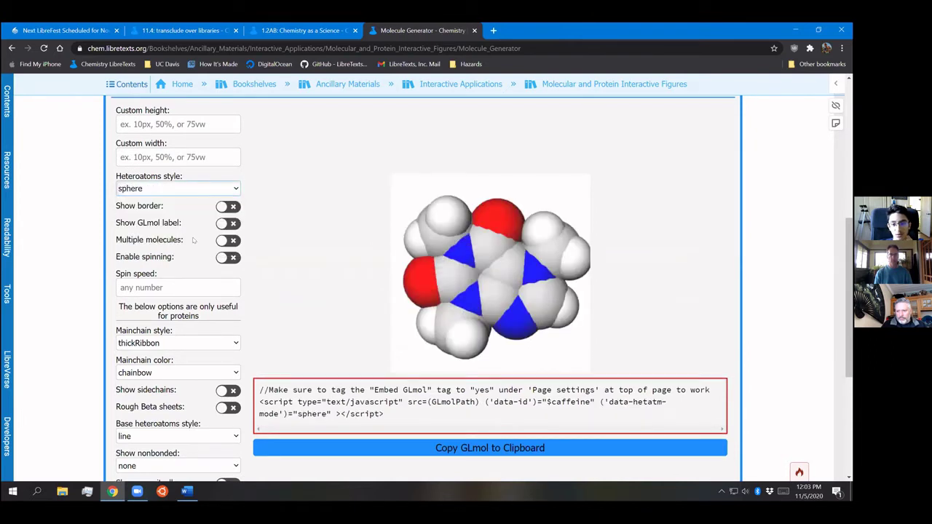
pyautogui.click(186, 191)
pyautogui.click(182, 231)
pyautogui.click(179, 188)
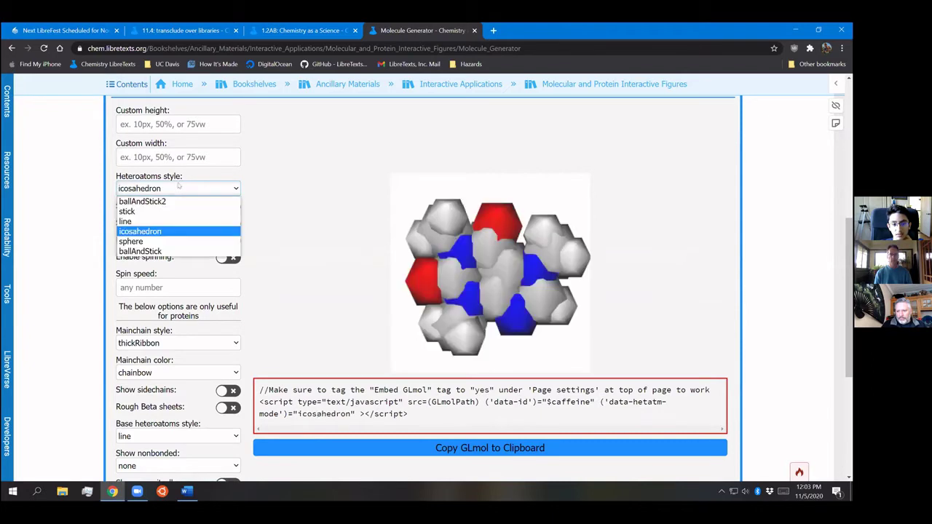
pyautogui.click(177, 202)
# Copy the caffeine molecule's GLmol embed code to the clipboard and dismiss the copy notice
pyautogui.scroll(-1, 452, 366)
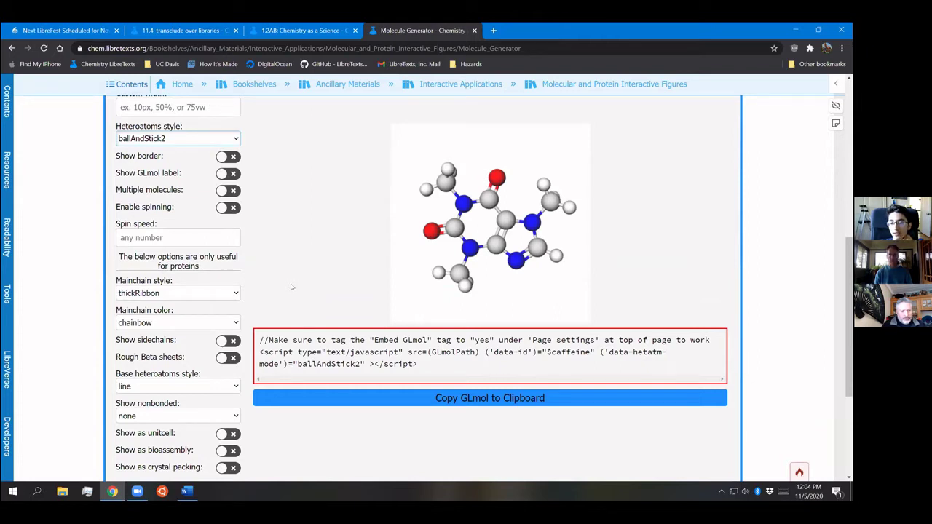
pyautogui.scroll(-1, 446, 391)
pyautogui.click(460, 345)
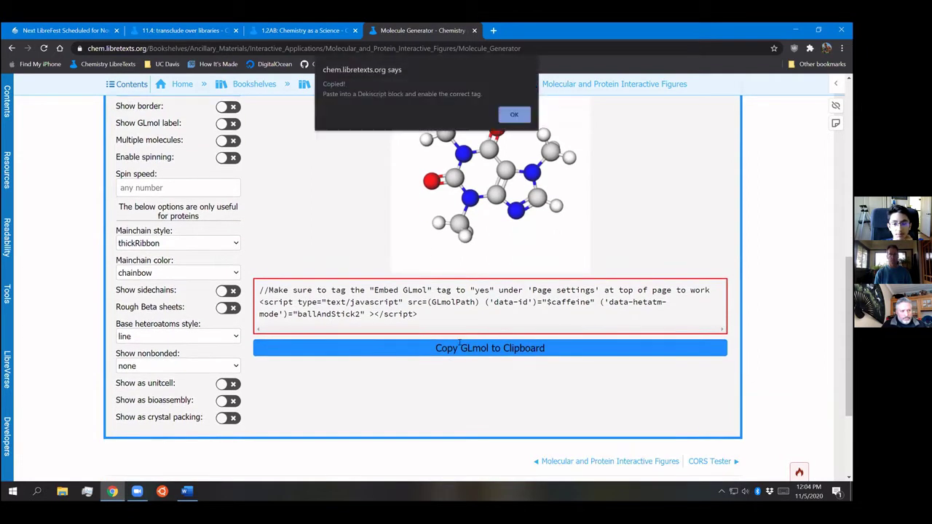
pyautogui.click(514, 114)
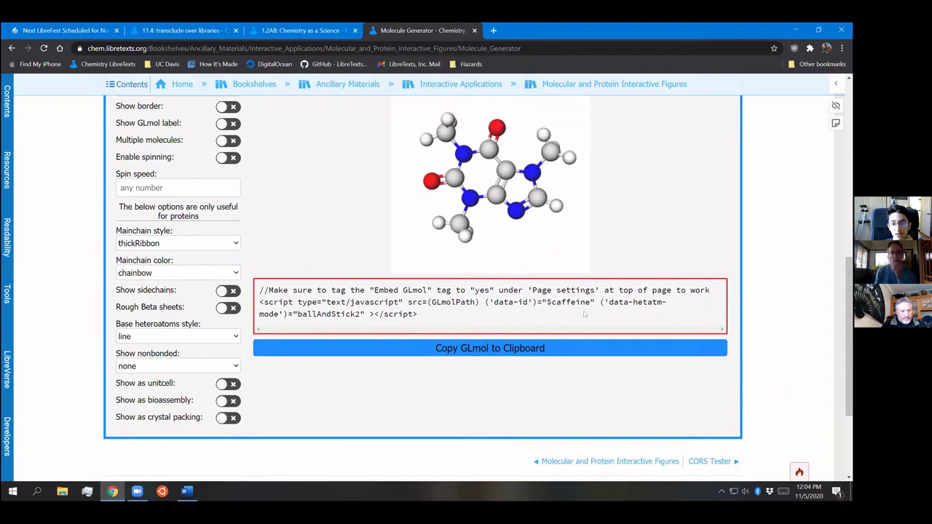
pyautogui.scroll(1, 173, 332)
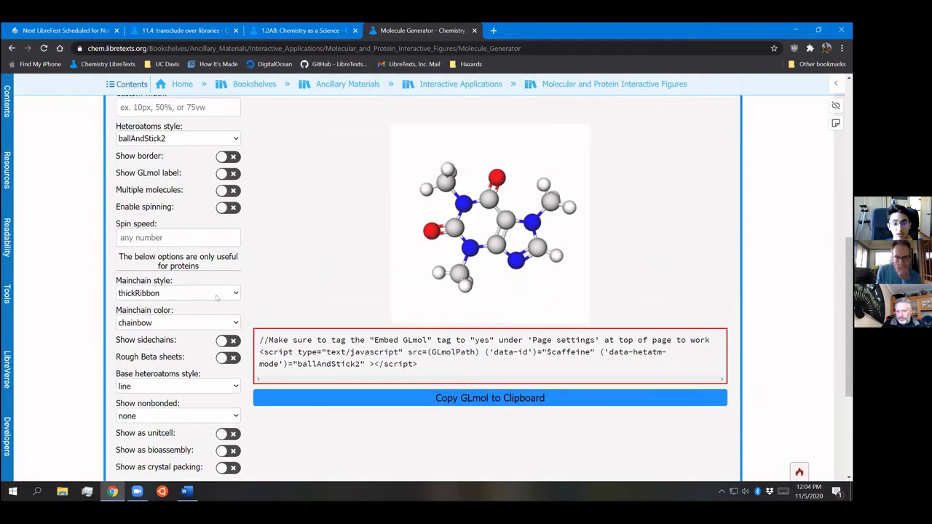
# Edit the "11.4: transclude over libraries" page and place the cursor on the empty line between the Content Reuse block and the query
pyautogui.click(309, 29)
pyautogui.click(205, 27)
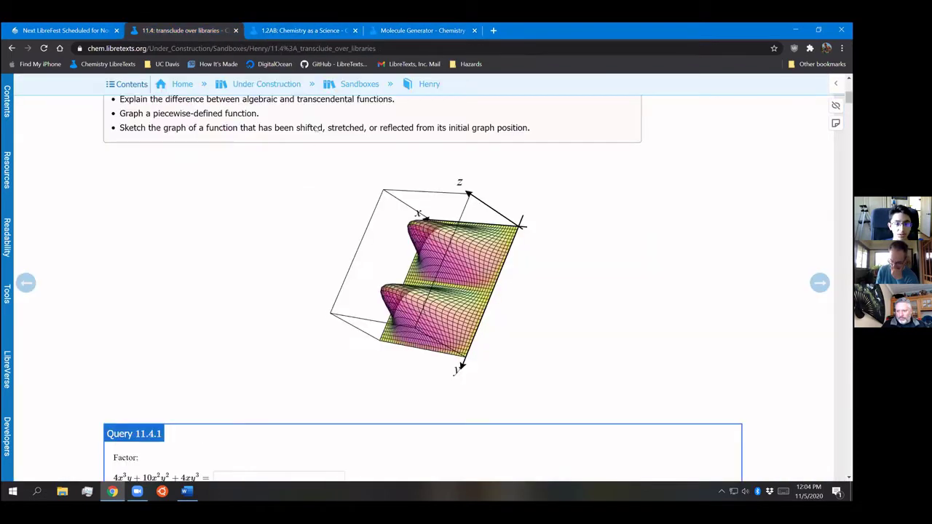
pyautogui.scroll(5, 318, 128)
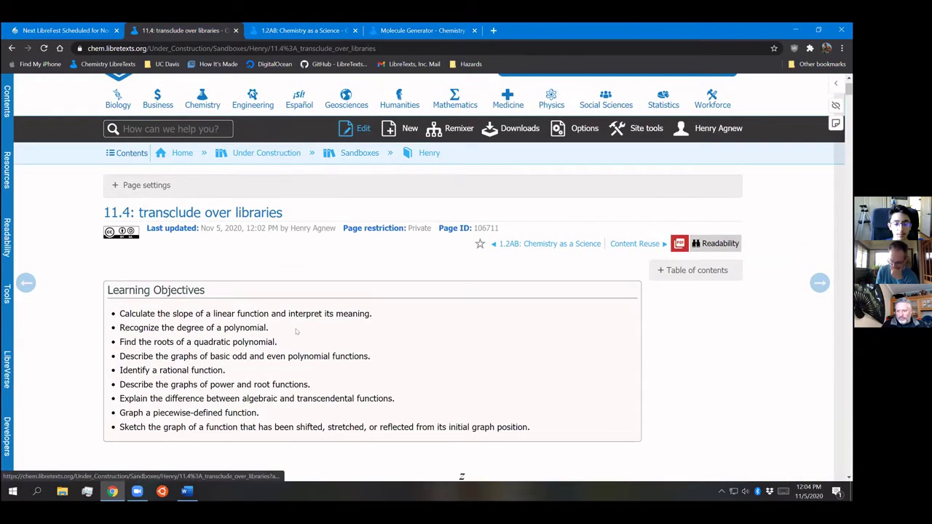
pyautogui.scroll(-3, 264, 322)
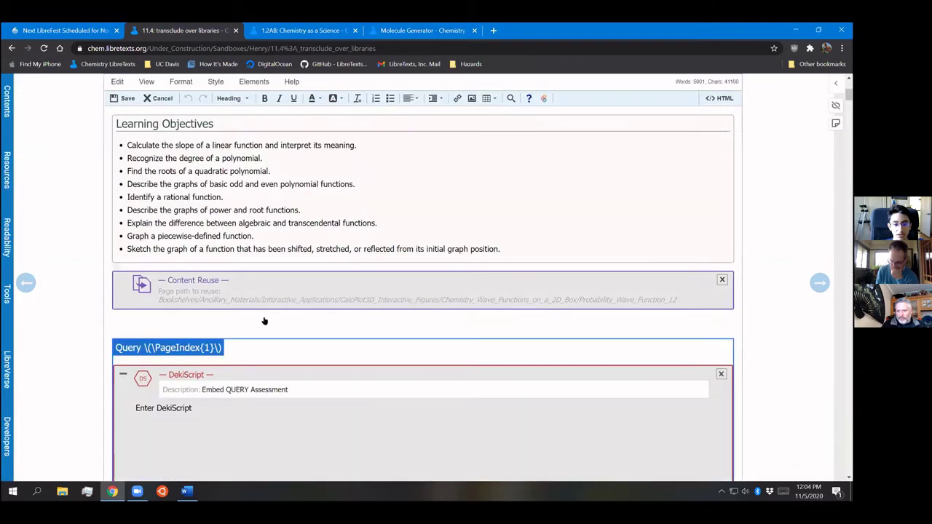
pyautogui.click(263, 322)
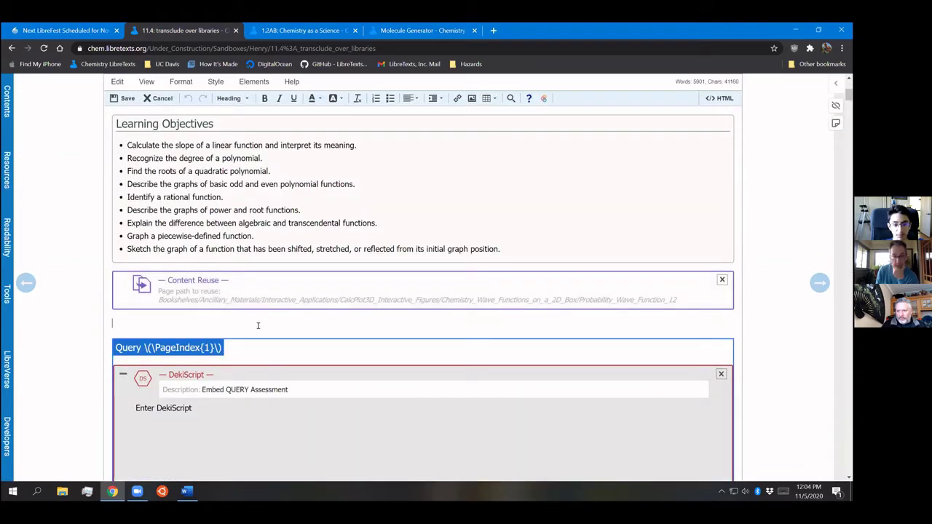
pyautogui.write('//Make sure to tag the "Embed GLmol" tag to "yes"  under \'Page settings\' at top of page to work <script type="text/javascript" src=(GLmolPath) (\'data-id\')="$caffeine" (\'data-hetatm-mode\')="ballAndStick2" ></script>')
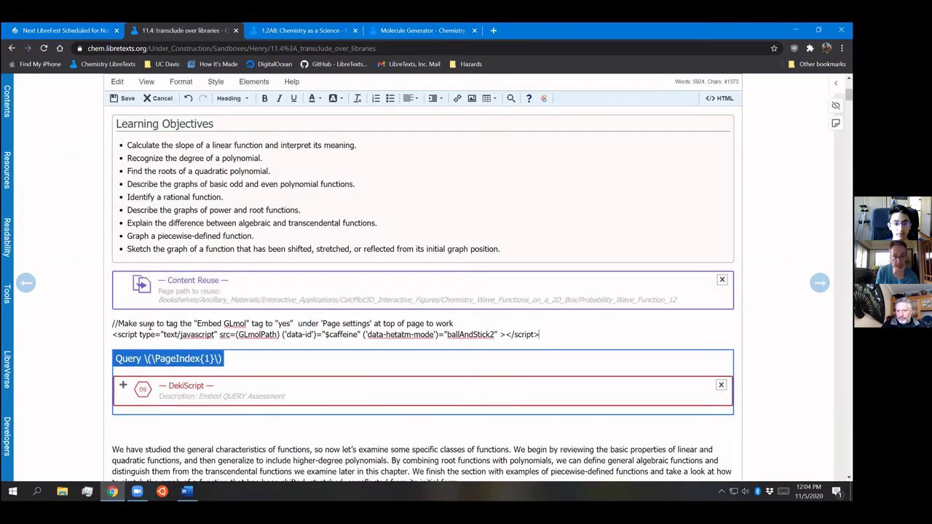
pyautogui.moveTo(547, 334); pyautogui.dragTo(112, 323)
pyautogui.press('BackSpace')
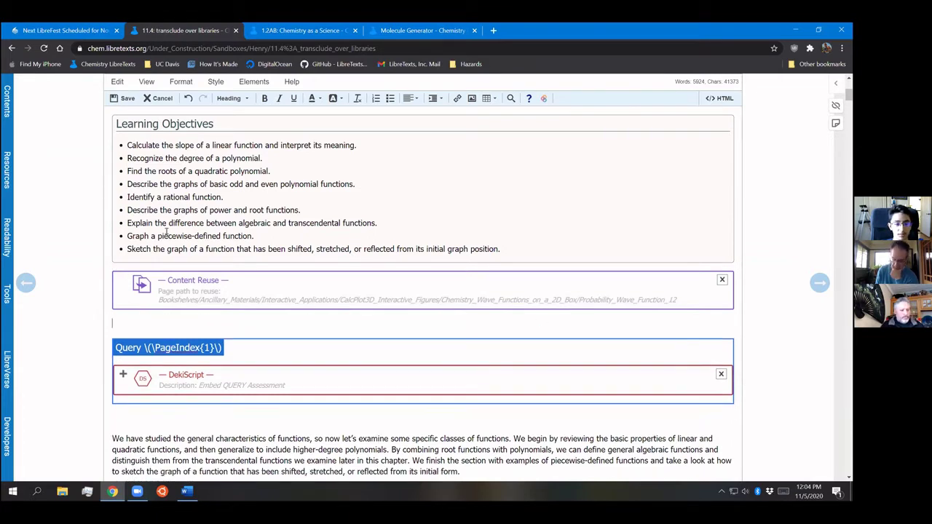
# Insert a DekiScript block containing the copied caffeine GLmol code below the Content Reuse block, and save the page
pyautogui.click(216, 81)
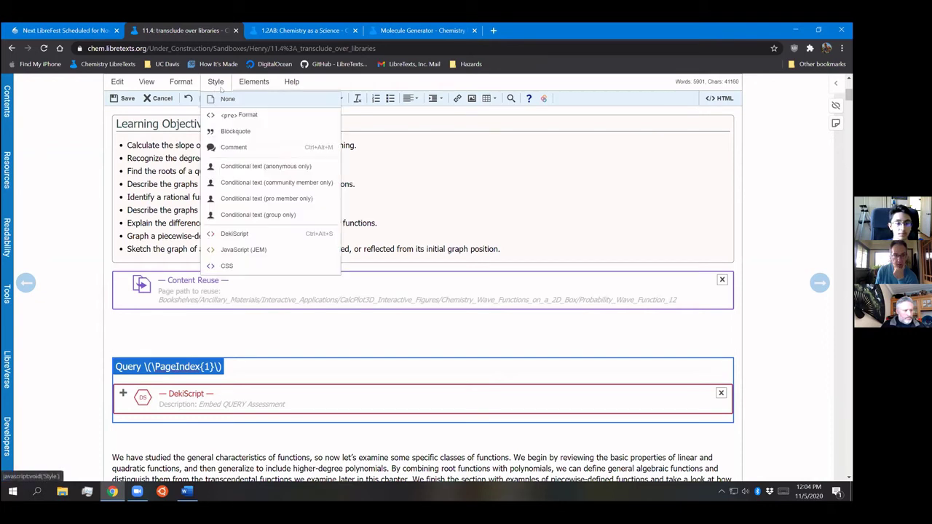
pyautogui.click(248, 234)
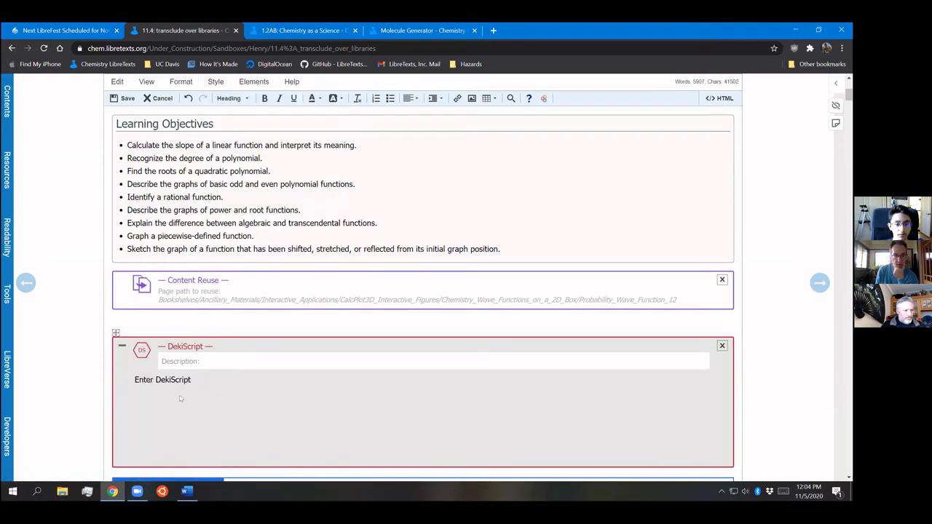
pyautogui.write('//Remember to tag the "Embed GLmol" tag to "Yes" under "Page settings" at top of page to work <script type="text/javascript" src=(GLmolPath) (\'data-id\')="$caffeine" (\'data-hetatm-mode\')="ballAndStick2" ></script>')
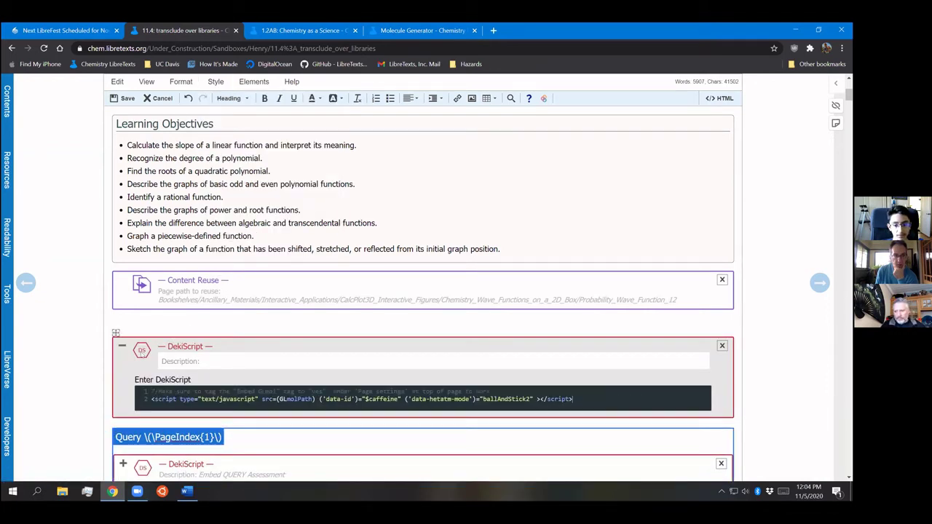
pyautogui.click(128, 99)
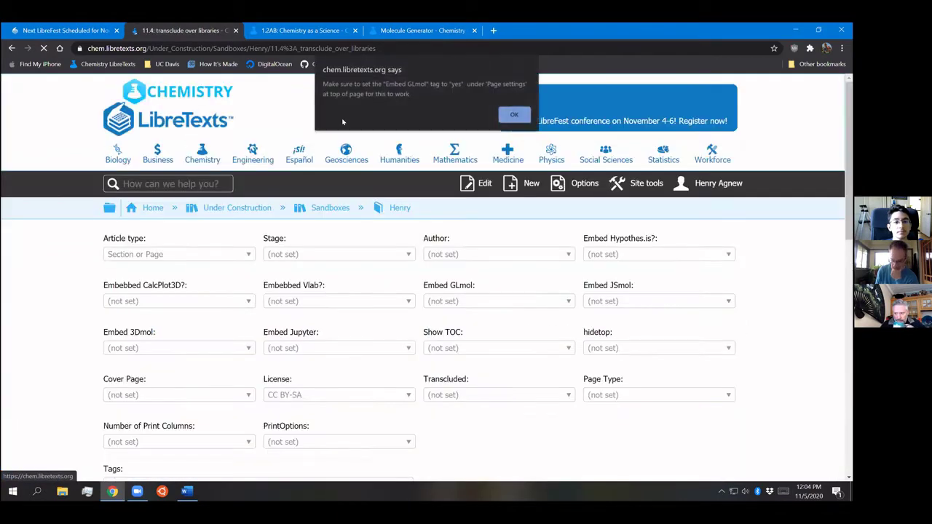
pyautogui.press('Return')
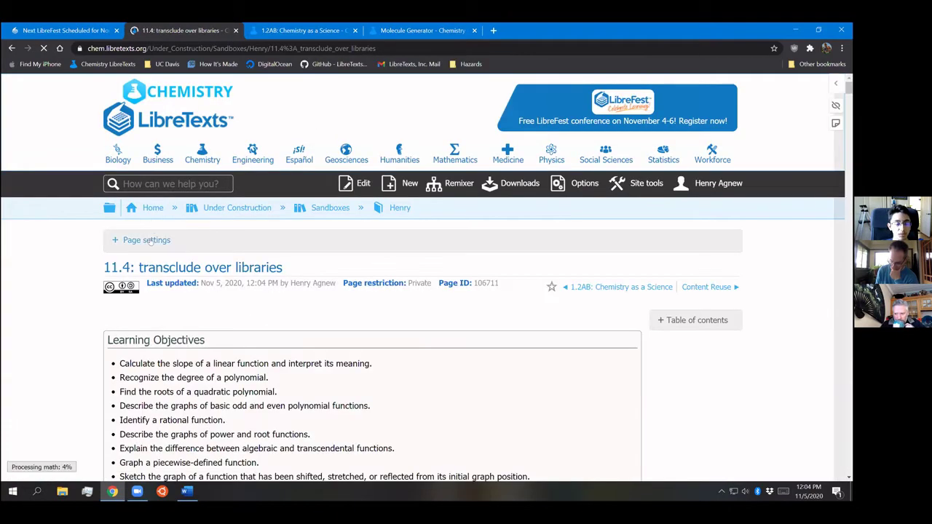
# Set the Embed GLmol tag to yes in the page settings and reload the page
pyautogui.click(148, 241)
pyautogui.scroll(-1, 219, 277)
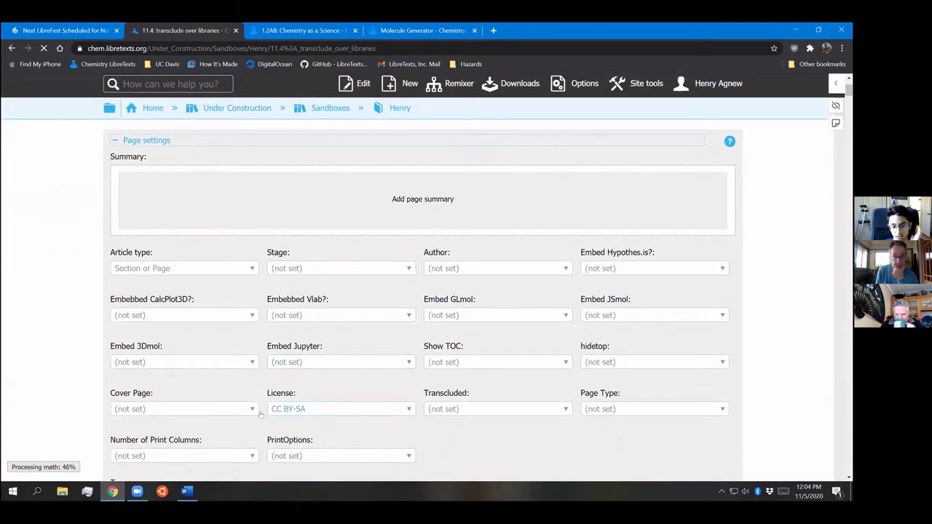
pyautogui.scroll(-2, 480, 399)
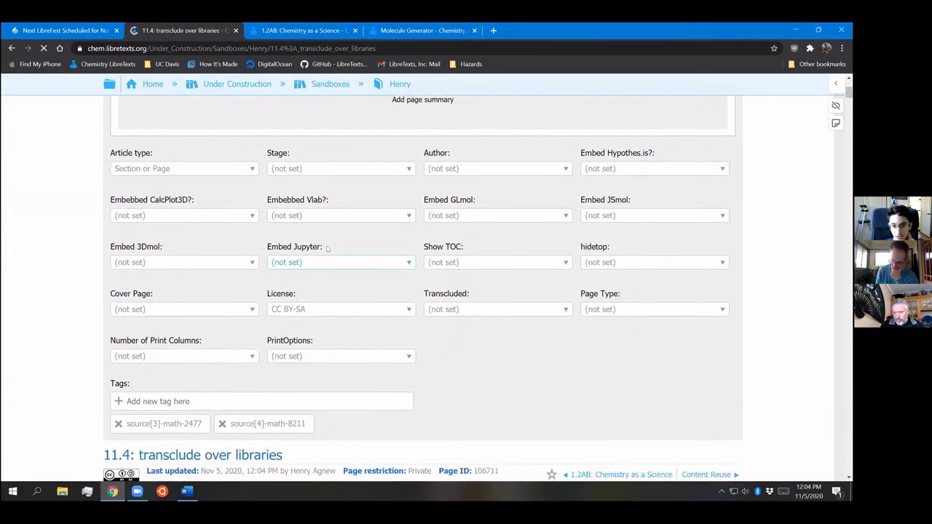
pyautogui.click(496, 215)
pyautogui.click(483, 239)
pyautogui.click(44, 48)
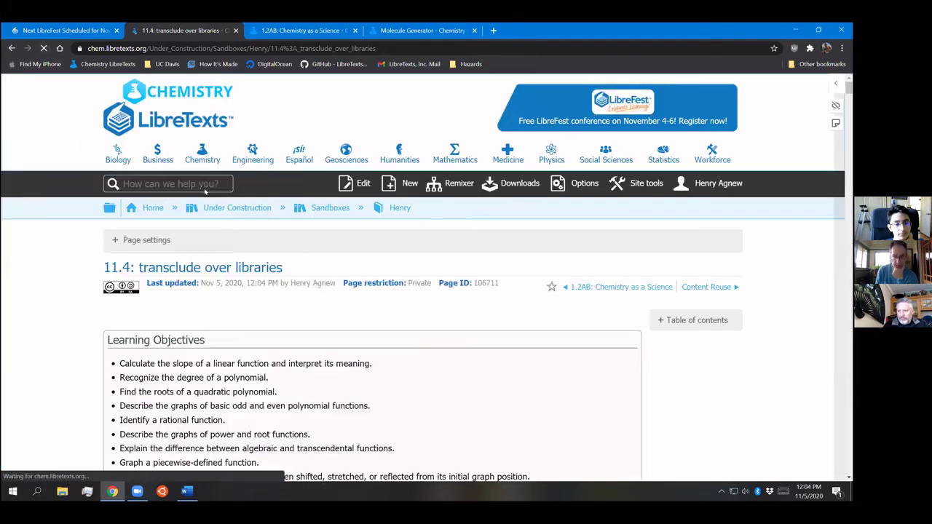
# Examine the reused CalcPlot3D simulation, the embedded caffeine molecule and Query 11.4.1 on the reloaded page
pyautogui.scroll(-6, 245, 284)
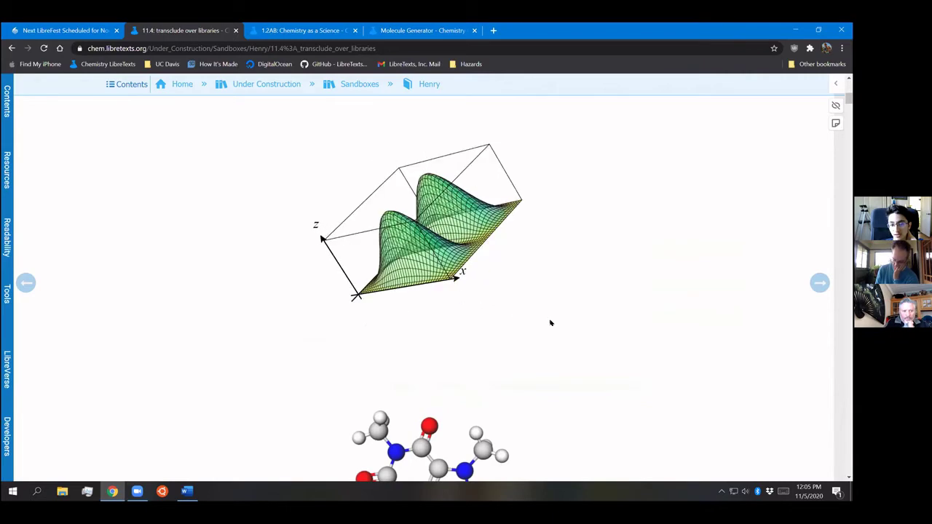
pyautogui.scroll(-2, 449, 330)
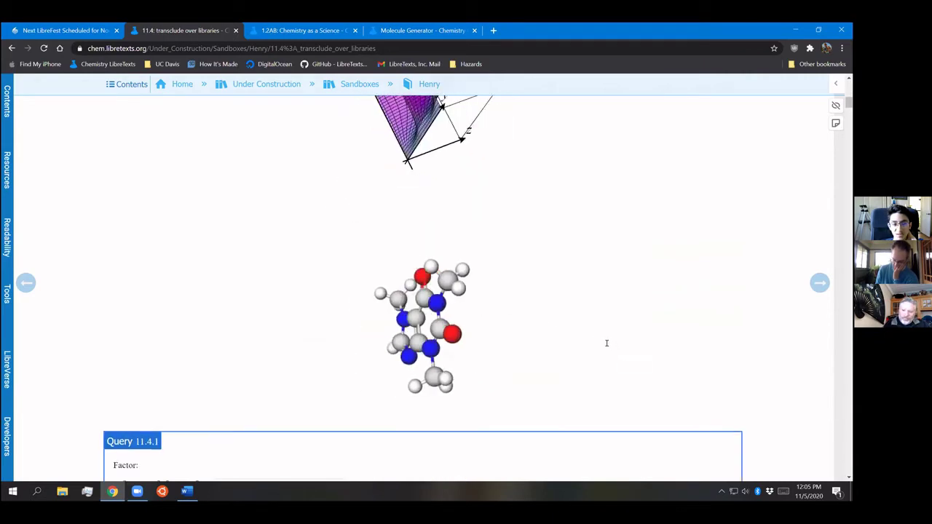
pyautogui.scroll(-3, 575, 320)
pyautogui.scroll(3, 342, 219)
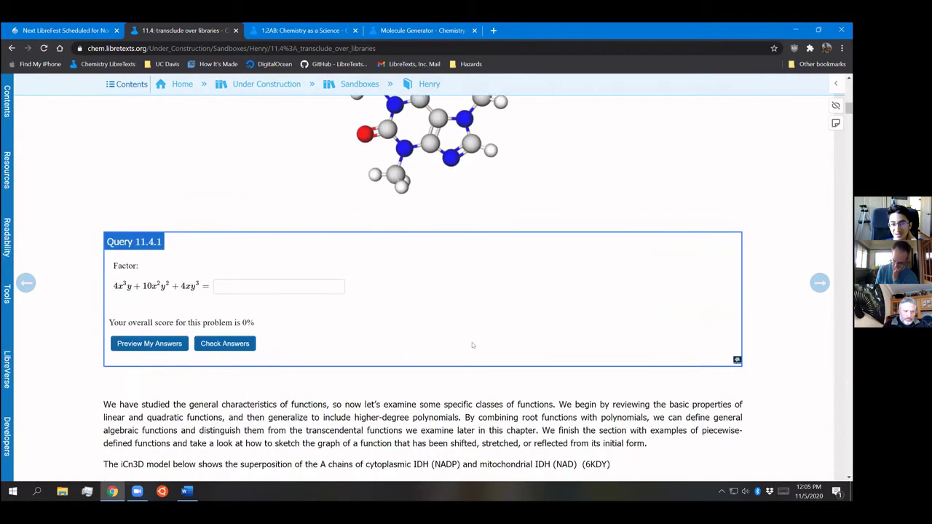
pyautogui.scroll(-2, 537, 362)
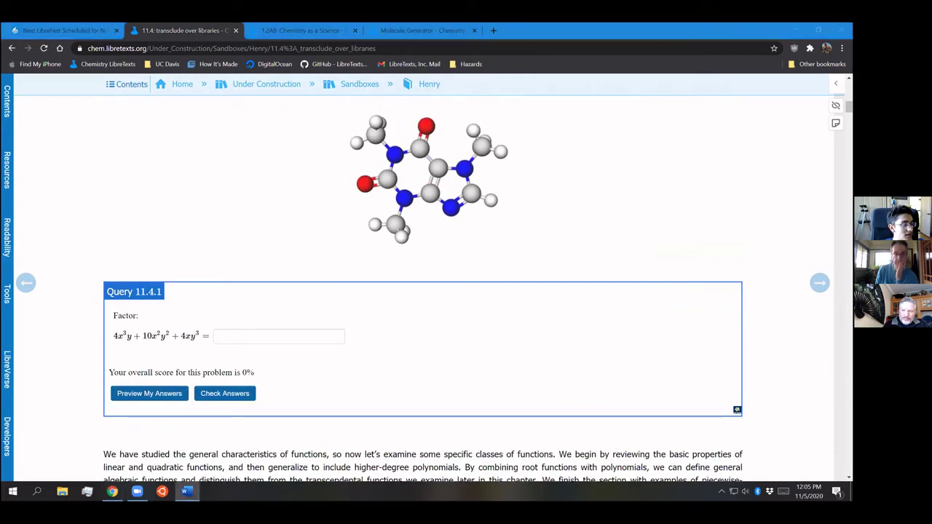
pyautogui.click(202, 284)
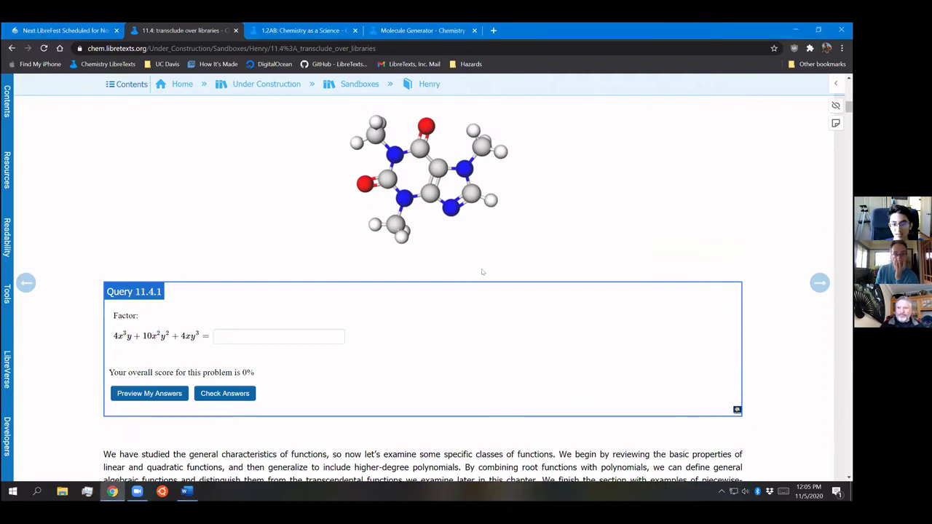
pyautogui.scroll(-1, 525, 384)
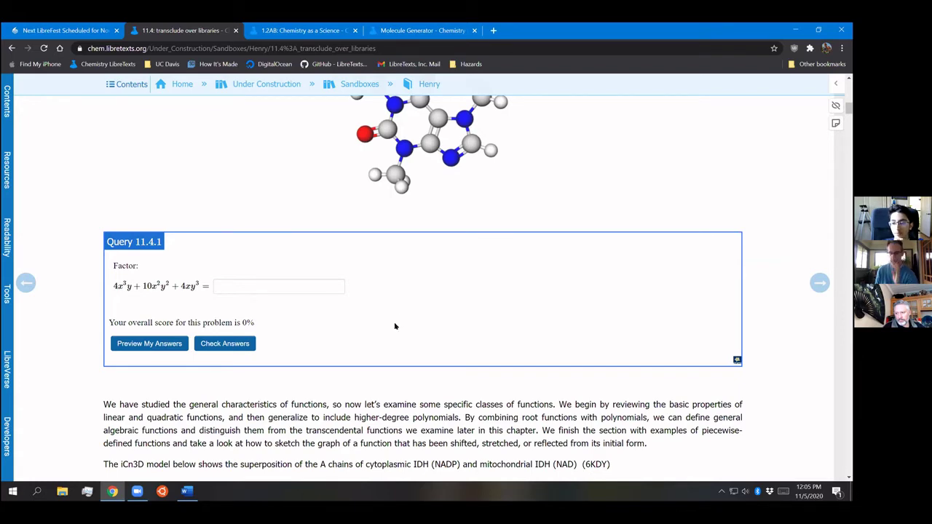
pyautogui.scroll(2, 395, 326)
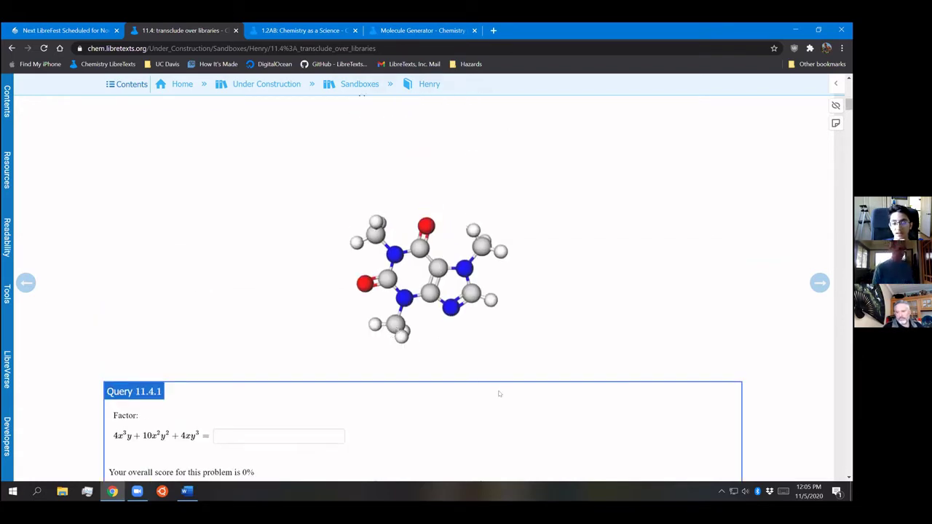
# Answer the factoring question in Query 11.4.1 with 345635 and check the answer
pyautogui.scroll(-2, 499, 394)
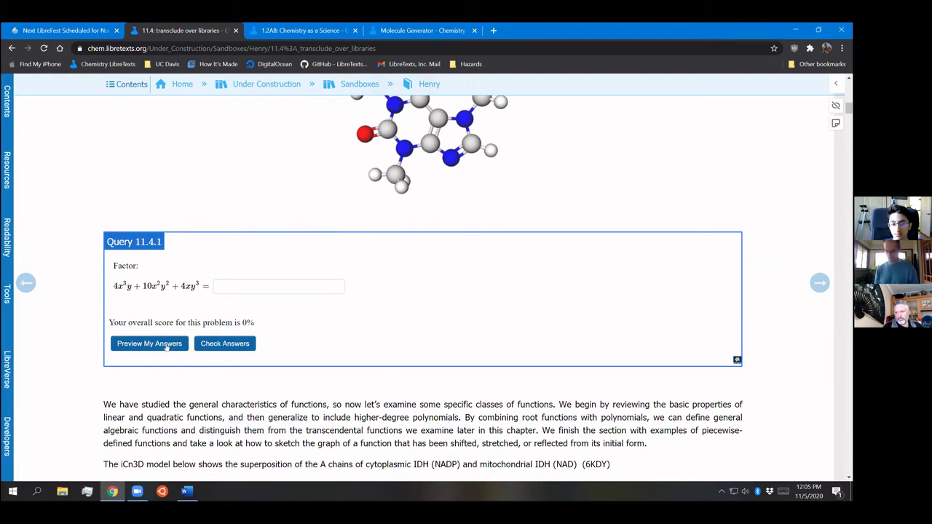
pyautogui.click(218, 285)
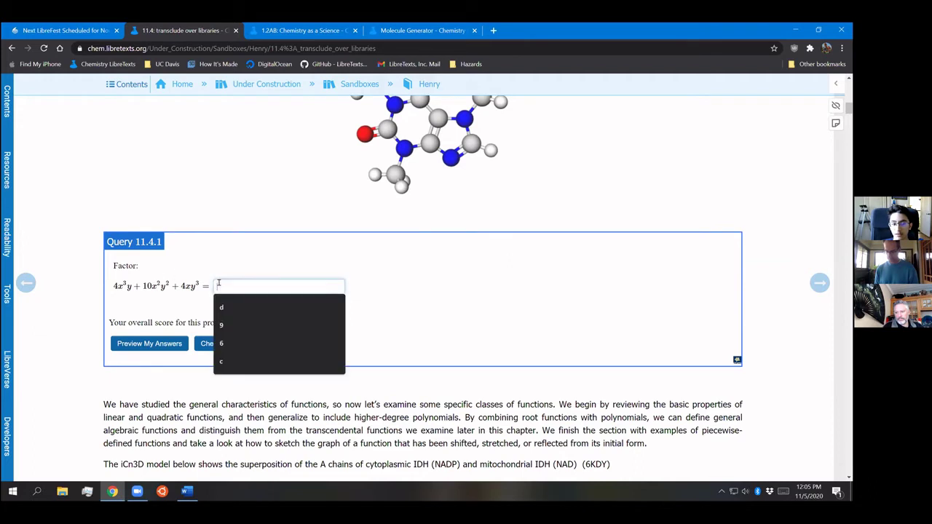
pyautogui.write('345635')
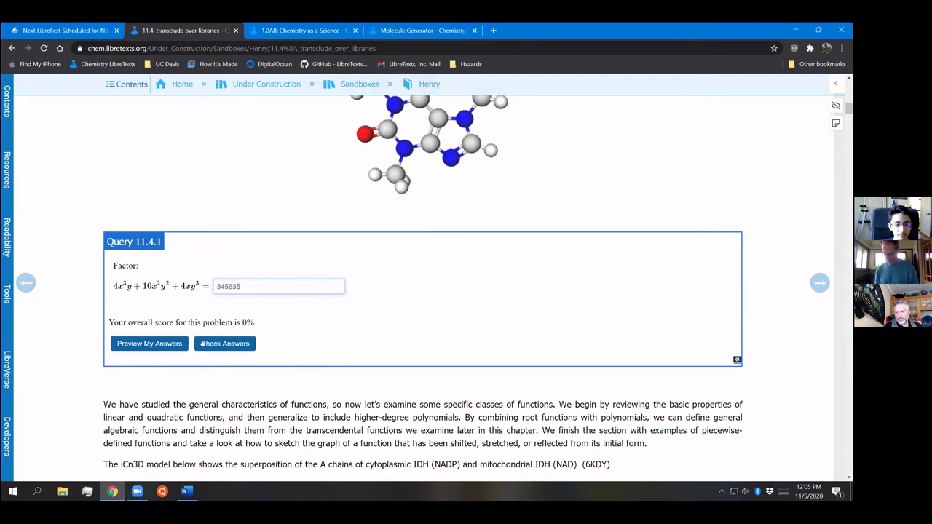
pyautogui.click(202, 343)
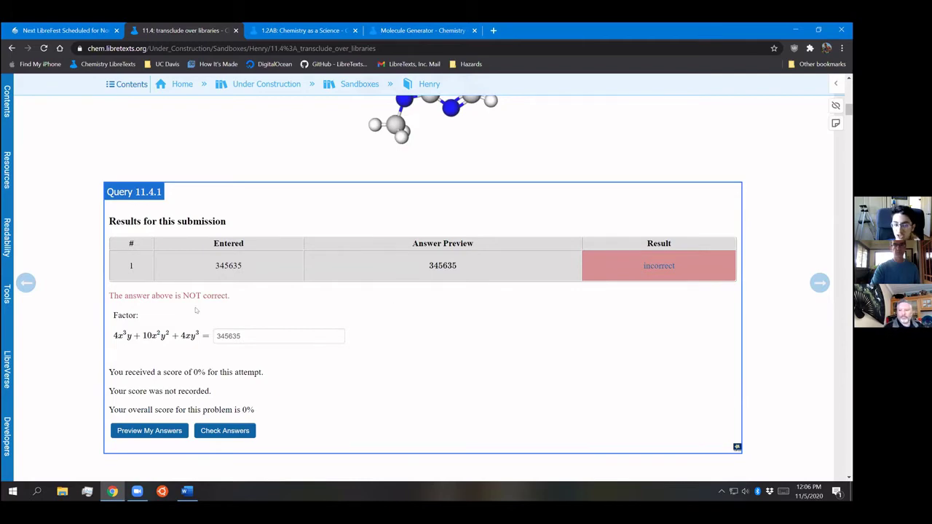
# Revisit the reused 3D plot and rotate the embedded caffeine molecule in its viewer
pyautogui.scroll(10, 195, 311)
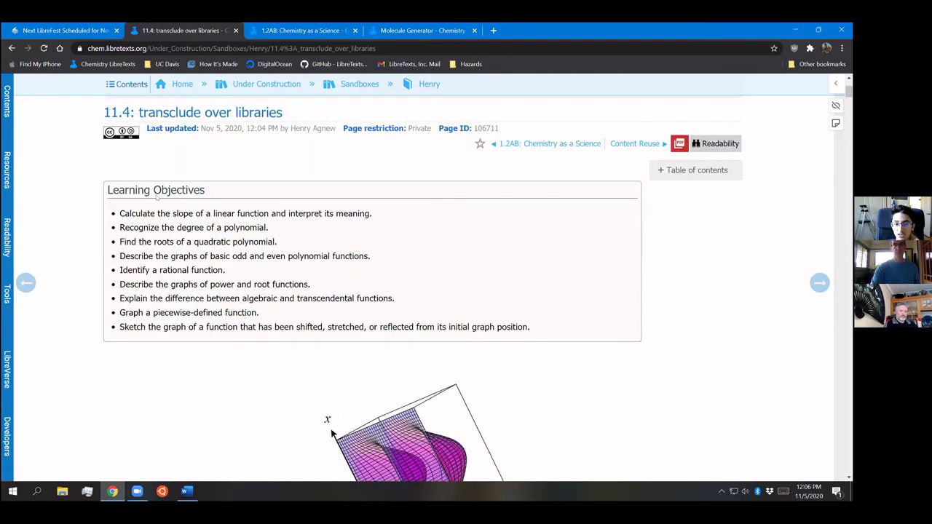
pyautogui.scroll(-5, 497, 199)
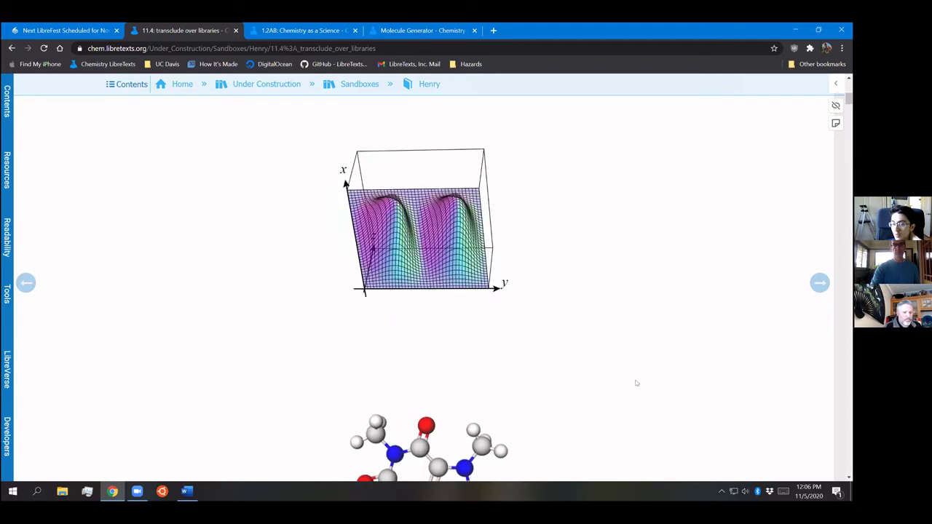
pyautogui.scroll(-1, 636, 302)
pyautogui.scroll(-2, 636, 303)
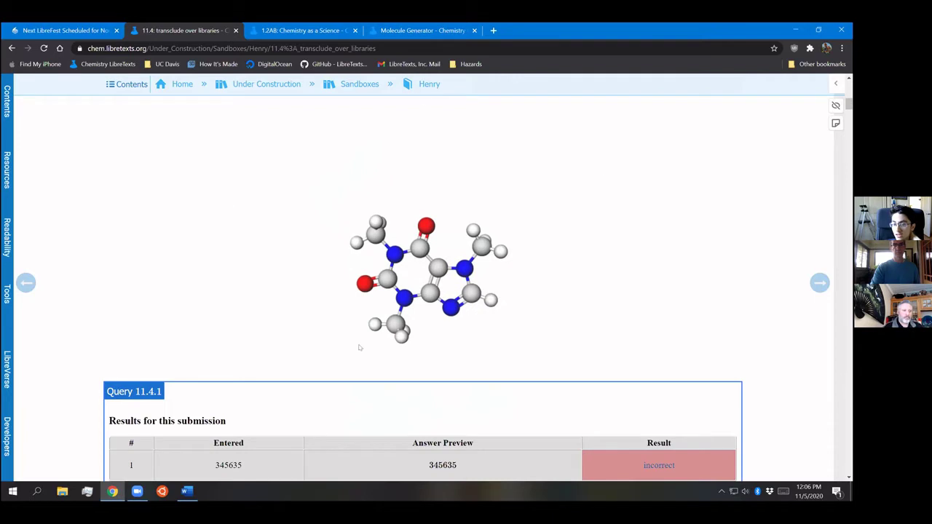
pyautogui.scroll(-3, 359, 348)
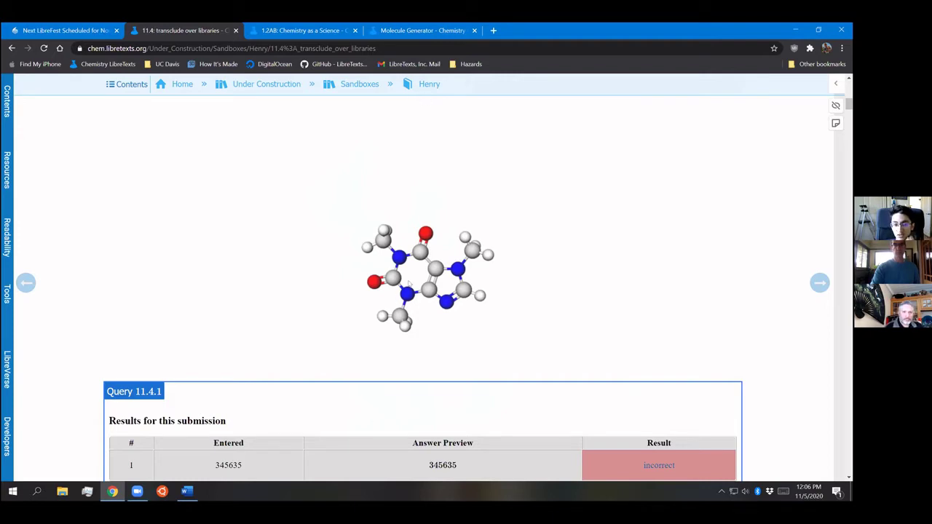
pyautogui.moveTo(409, 283); pyautogui.dragTo(585, 395)
pyautogui.scroll(2, 580, 395)
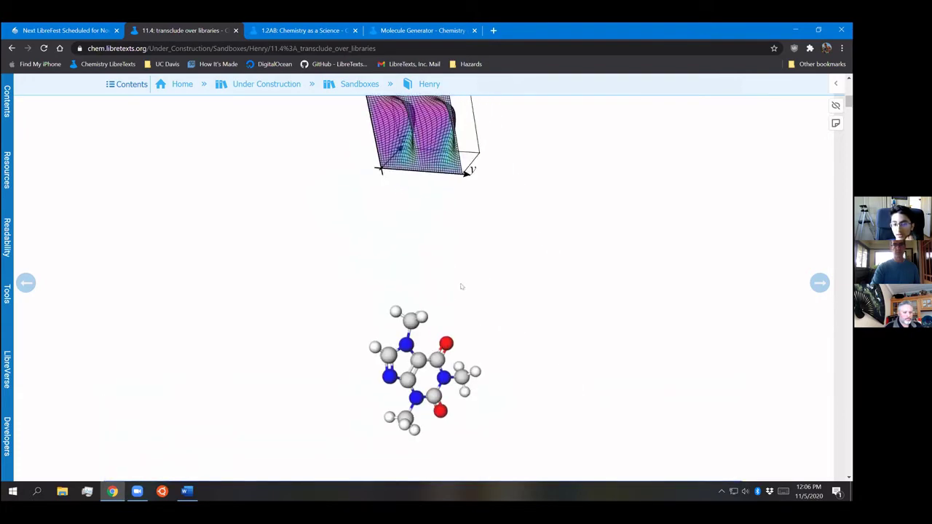
# Examine the query's submission results, the linear function figures further down, and the interactive content above the query
pyautogui.scroll(-5, 460, 284)
pyautogui.scroll(1, 177, 148)
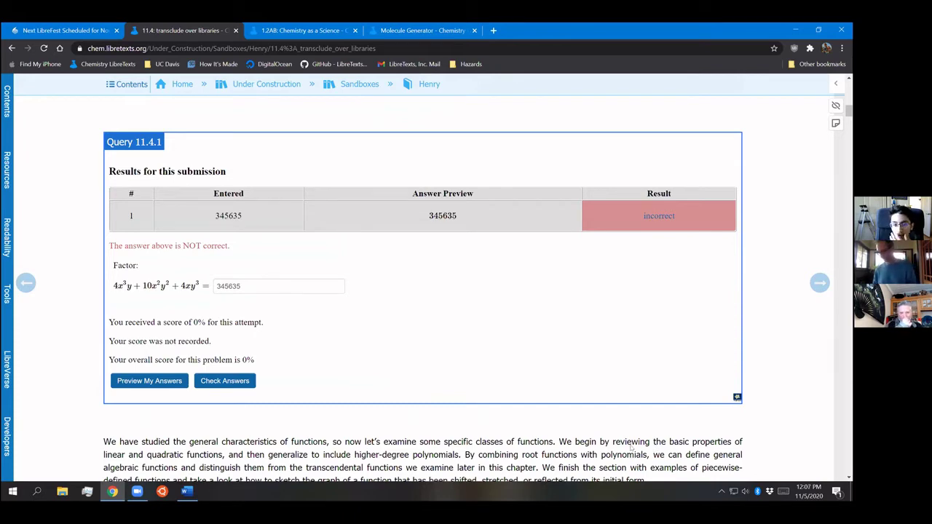
pyautogui.scroll(-3, 601, 315)
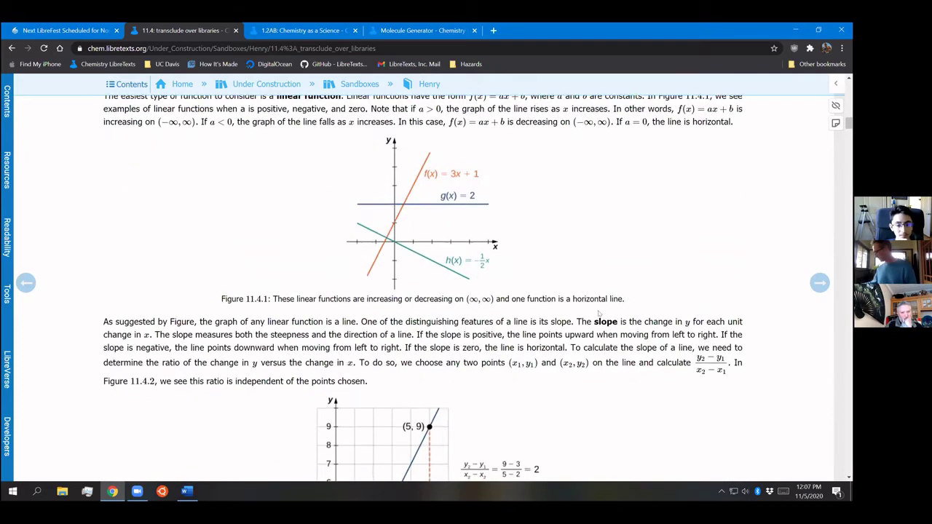
pyautogui.scroll(-4, 598, 313)
pyautogui.scroll(1, 492, 217)
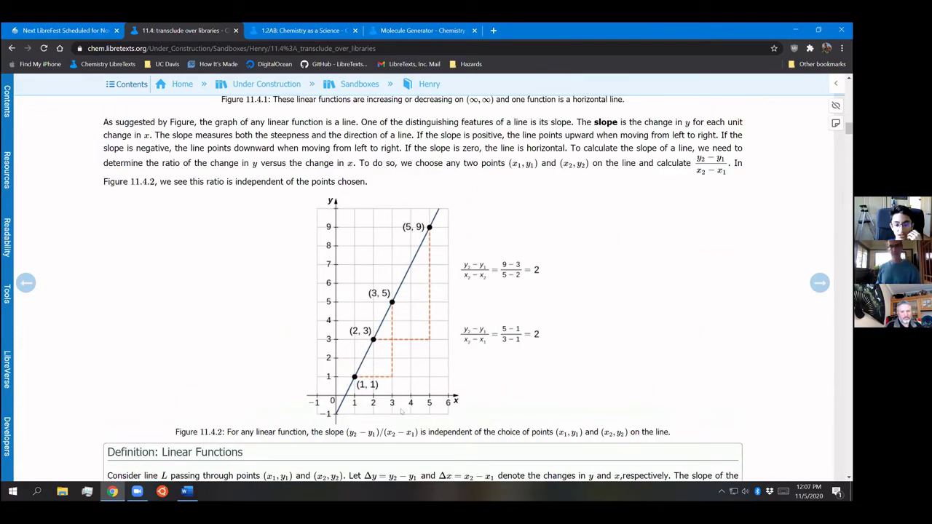
pyautogui.scroll(-2, 401, 412)
pyautogui.scroll(10, 404, 294)
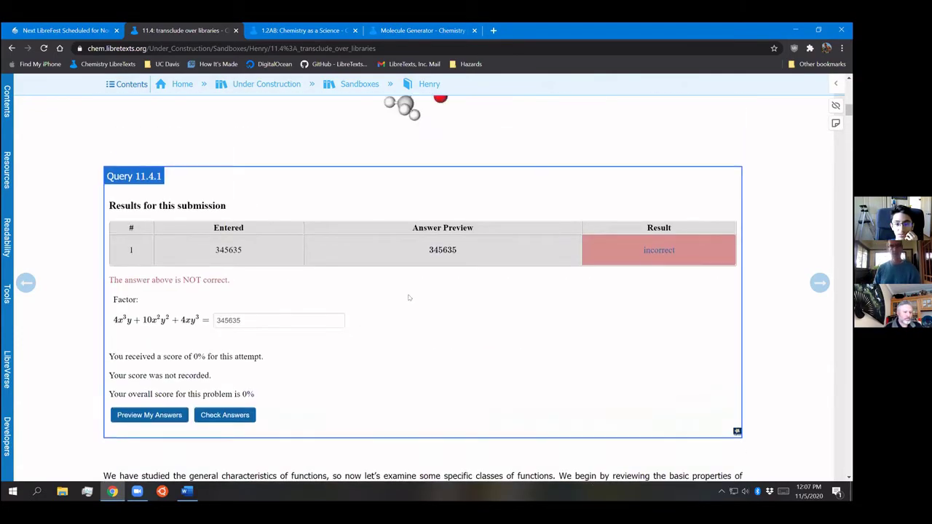
pyautogui.scroll(5, 566, 243)
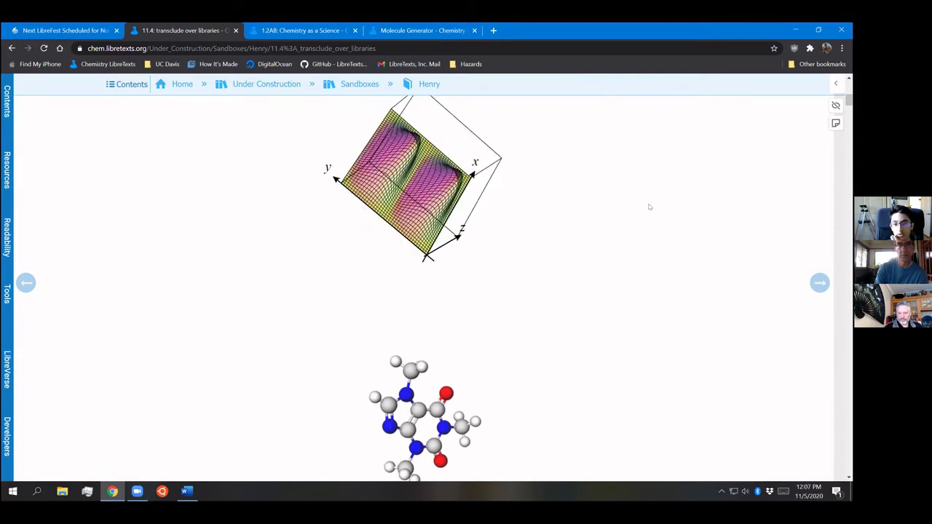
# Open the page for editing, and view the LibreTexts Query Plugin dialog without inserting a query
pyautogui.press('F5')
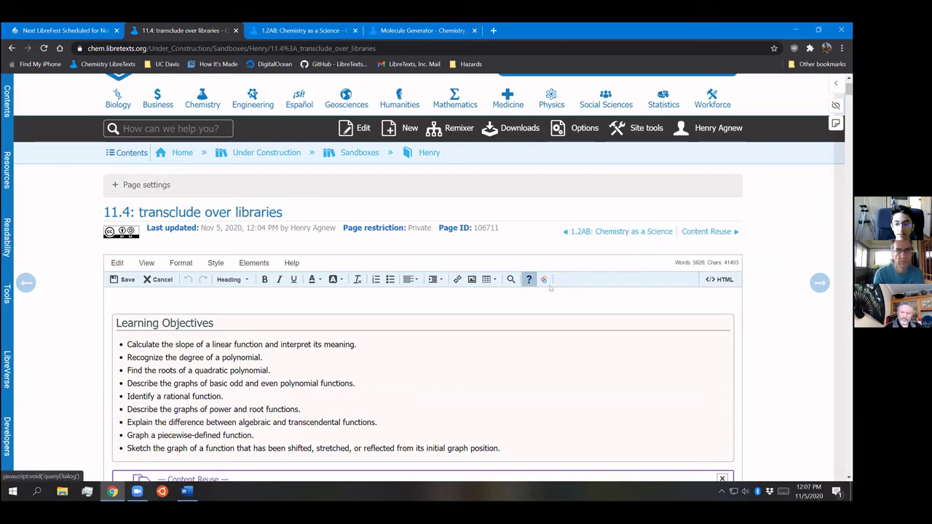
pyautogui.scroll(-1, 527, 286)
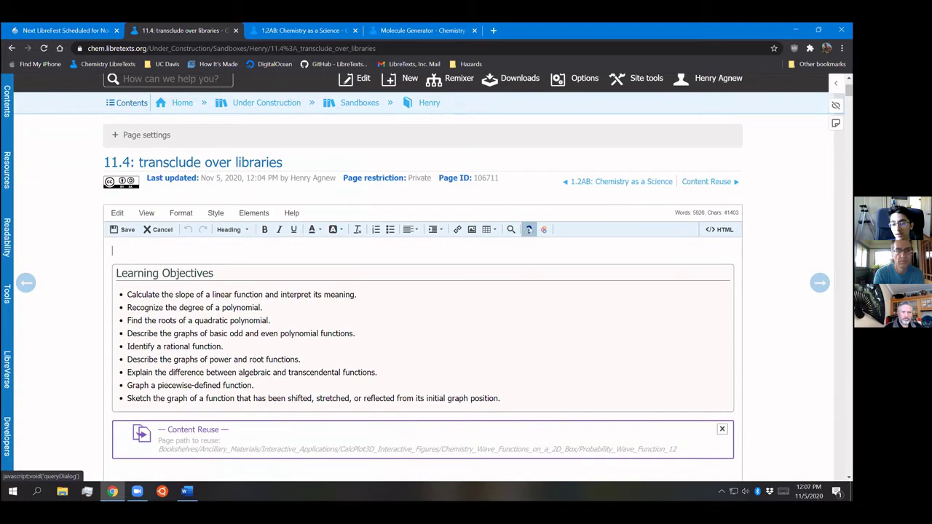
pyautogui.click(530, 230)
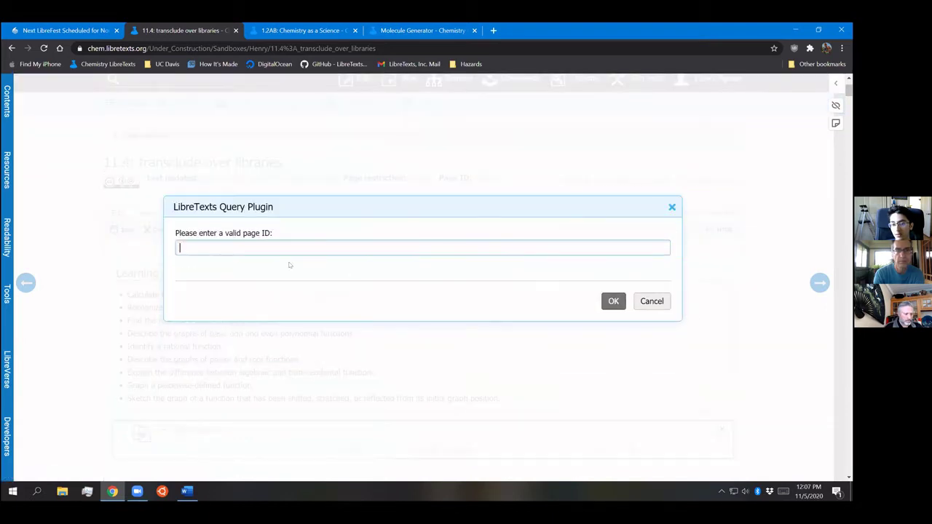
pyautogui.click(652, 301)
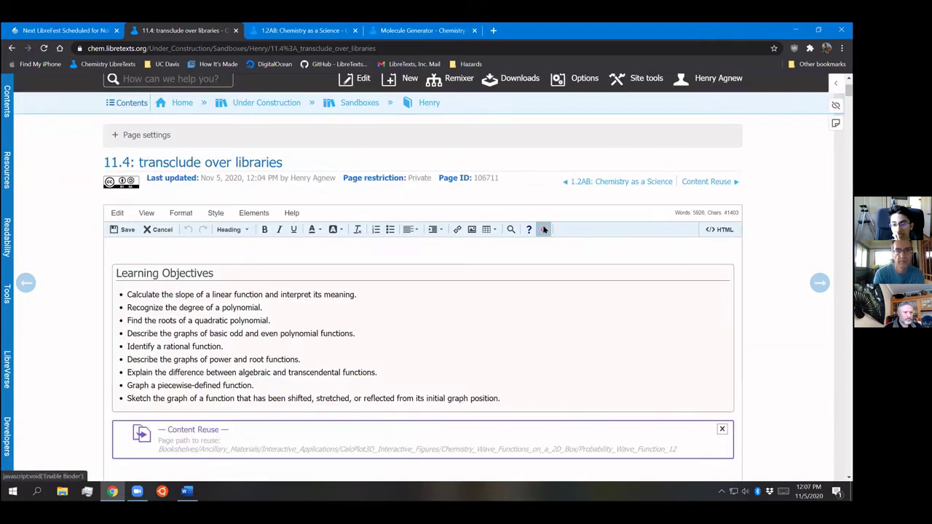
# Start an interactive script in Python 3 and run its print('Hello world!') code
pyautogui.click(544, 229)
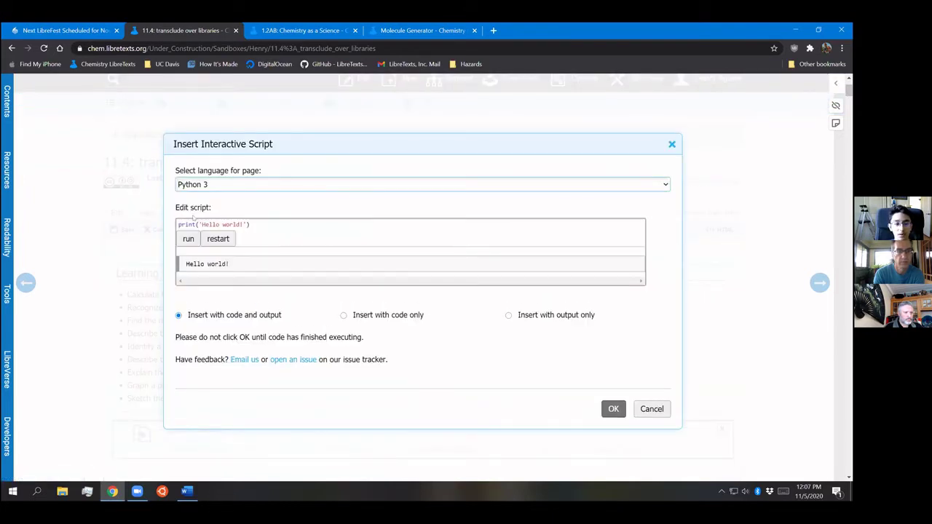
pyautogui.click(187, 239)
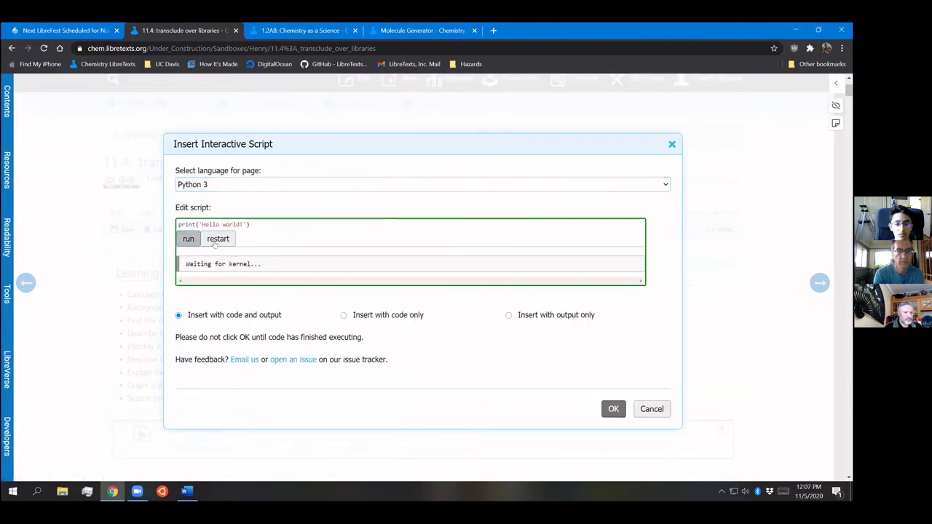
pyautogui.click(268, 218)
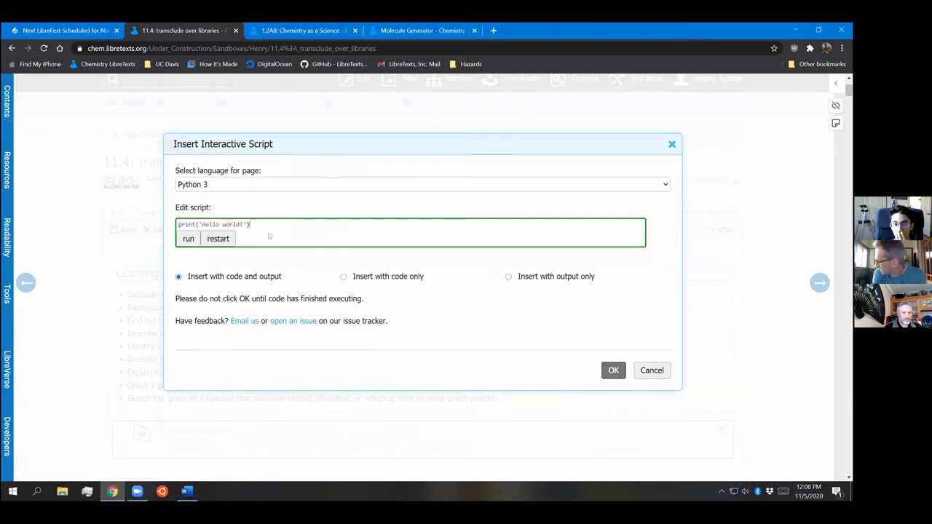
# Examine the languages offered for the interactive script, keeping Python 3 selected
pyautogui.click(260, 186)
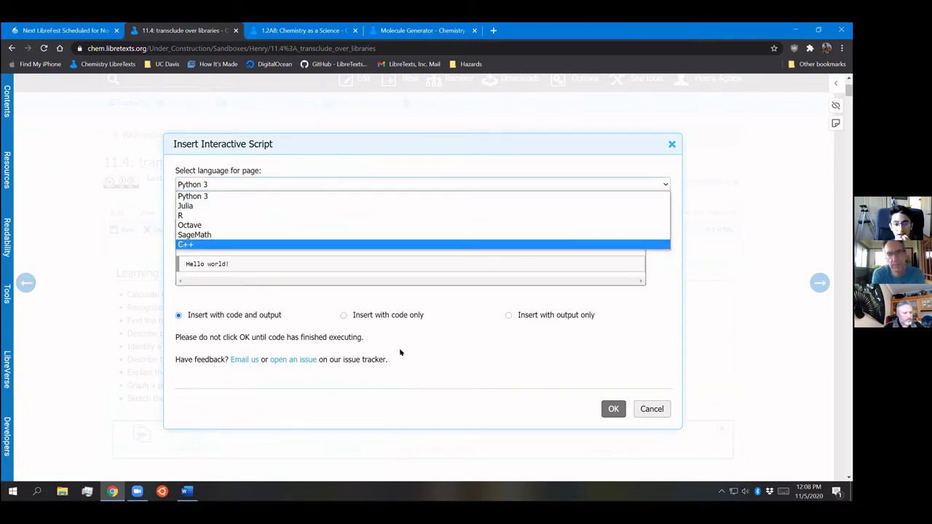
pyautogui.press('Escape')
pyautogui.click(276, 187)
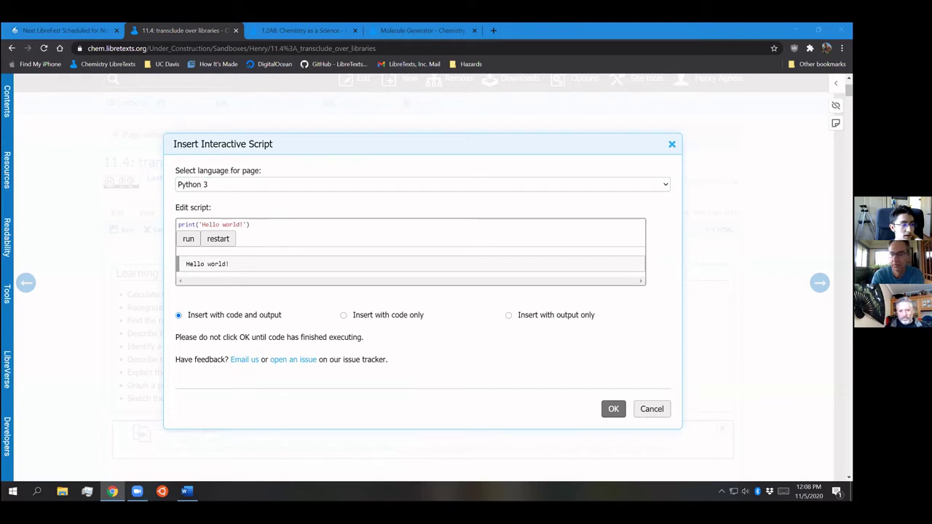
pyautogui.click(319, 297)
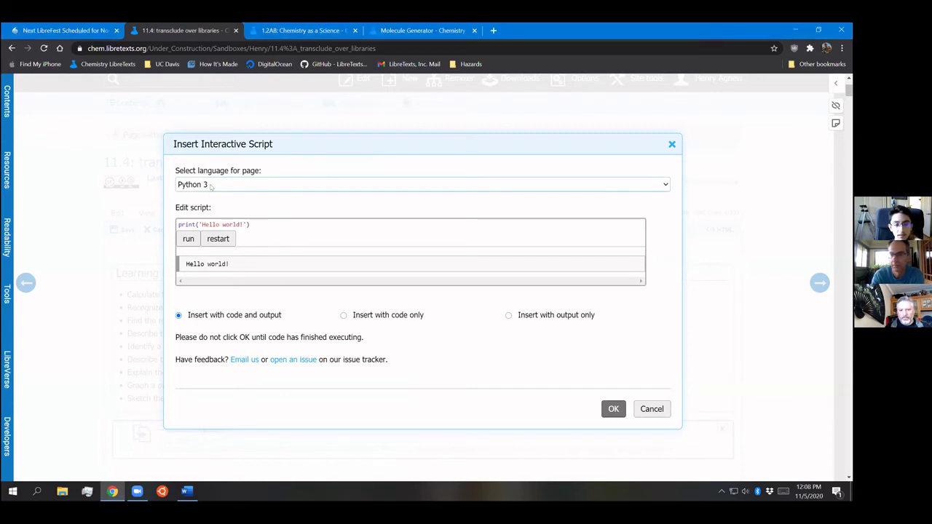
# Insert the Hello world script with code and output above the Learning Objectives box, and save the page
pyautogui.click(188, 239)
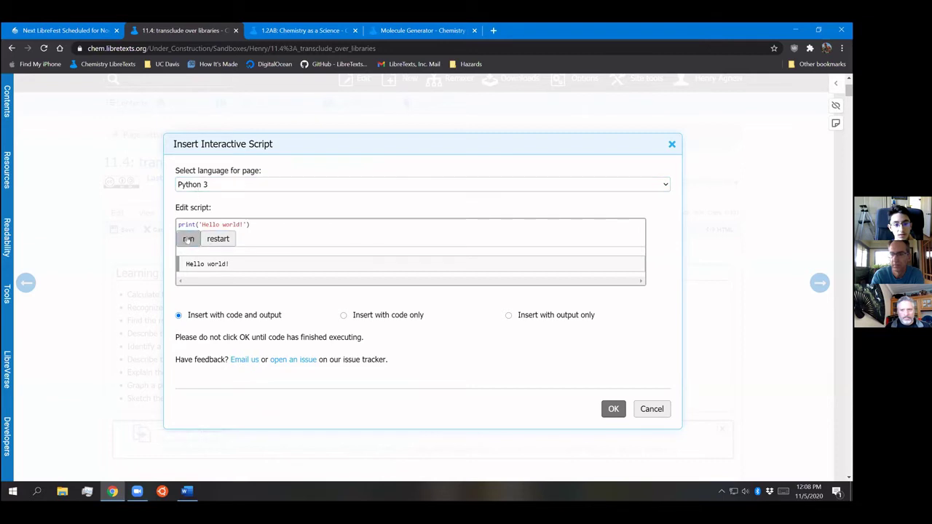
pyautogui.click(250, 225)
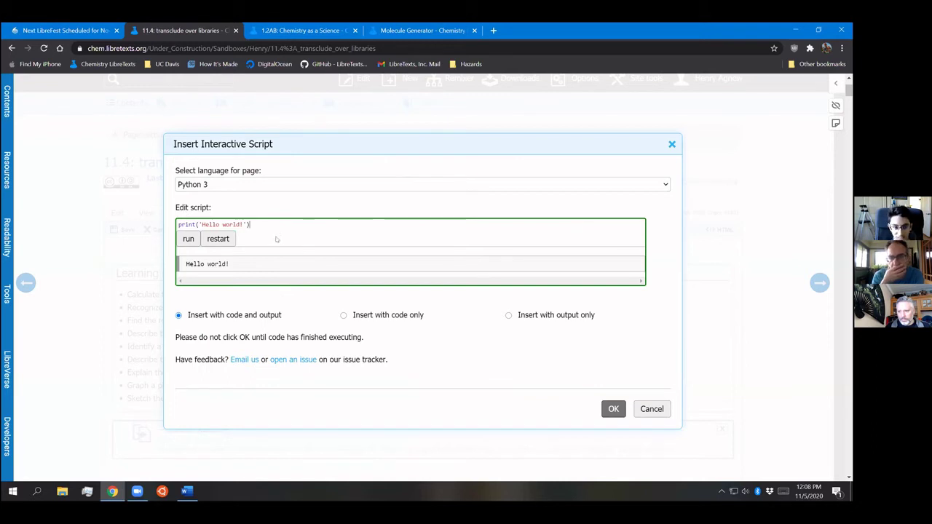
pyautogui.click(613, 409)
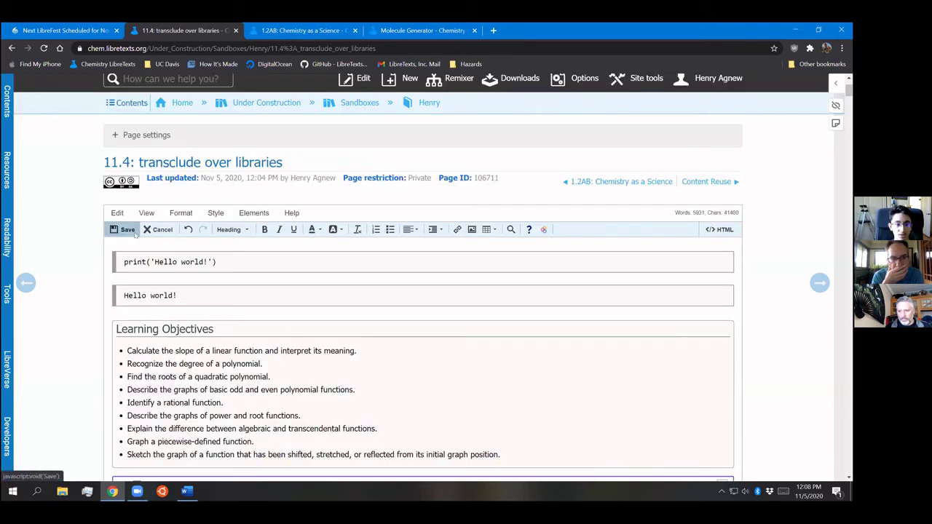
pyautogui.click(138, 231)
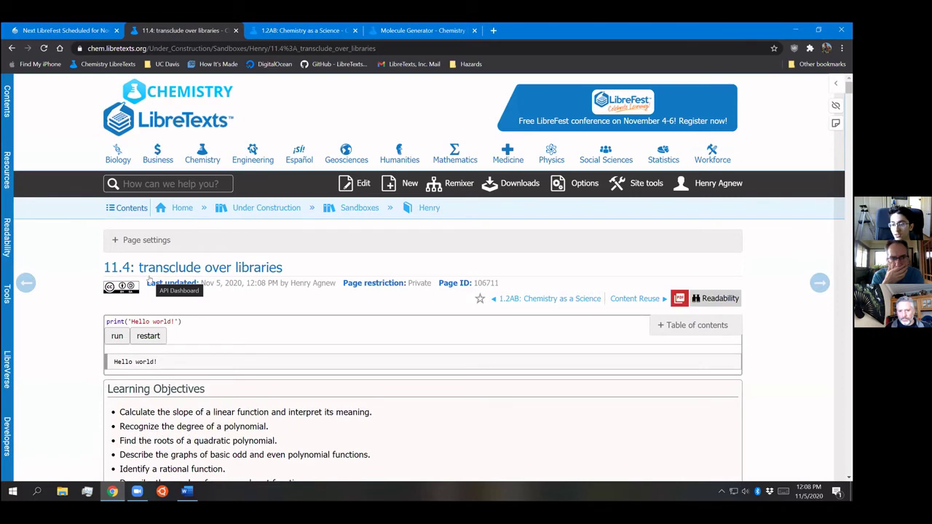
# Rerun the Hello world script on the saved page, and look through the 1.2AB: Chemistry as a Science page before returning
pyautogui.scroll(-3, 327, 230)
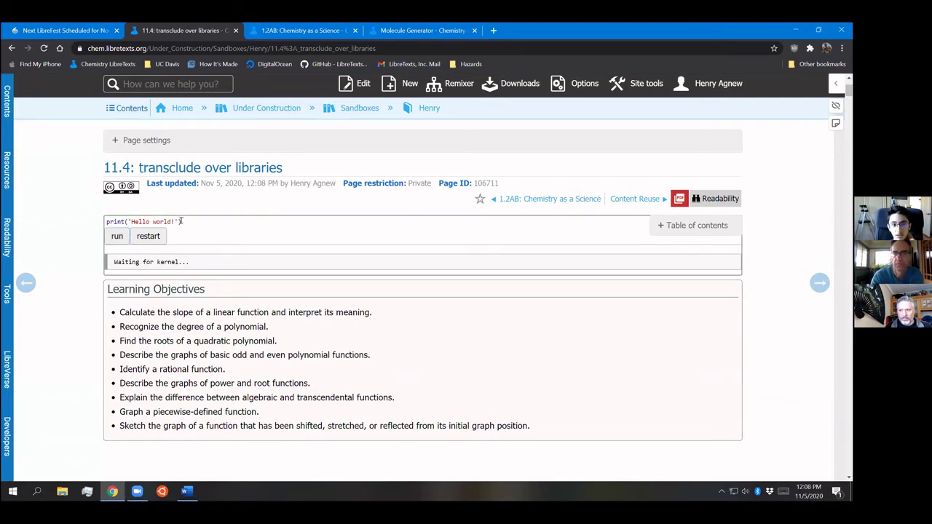
pyautogui.click(308, 28)
pyautogui.scroll(-15, 259, 250)
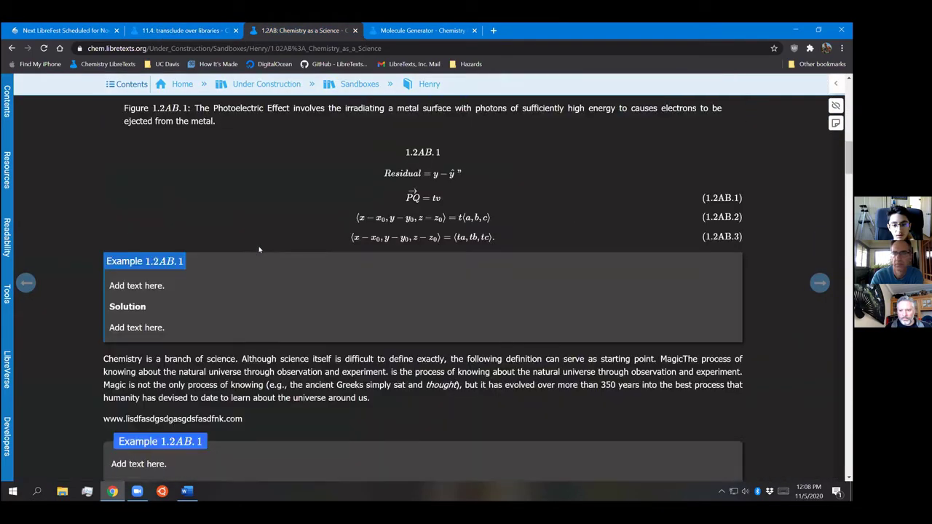
pyautogui.scroll(-6, 259, 250)
pyautogui.hotkey('ctrl', 'shift', 'Tab')
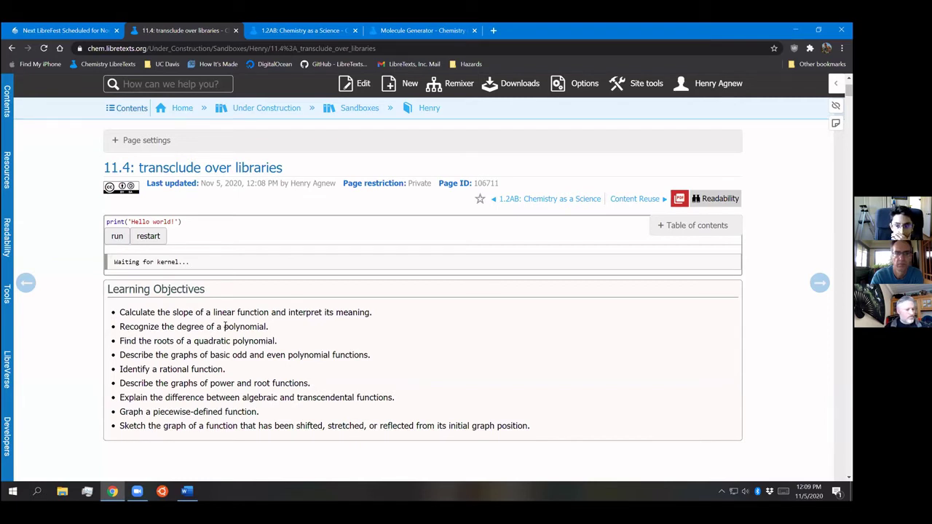
# Check the output of the Hello world script above the Learning Objectives box
pyautogui.scroll(-1, 224, 326)
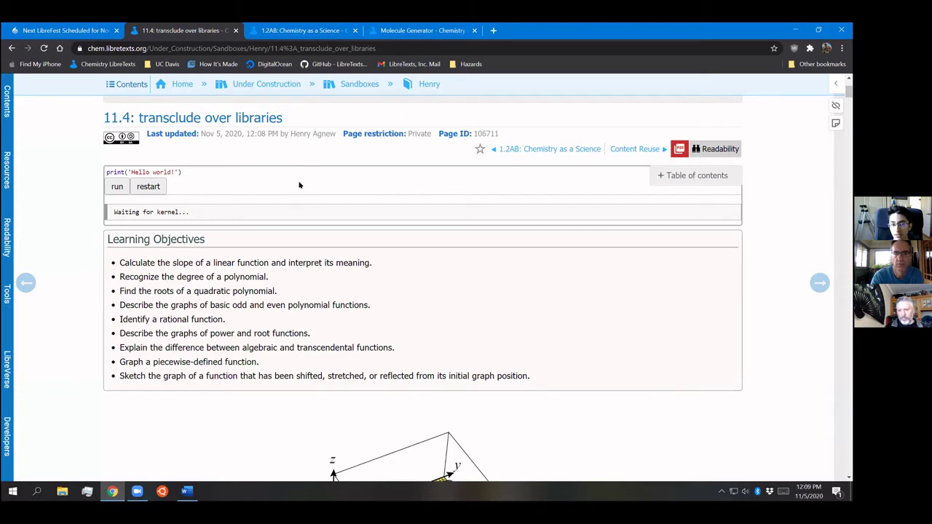
pyautogui.scroll(1, 299, 185)
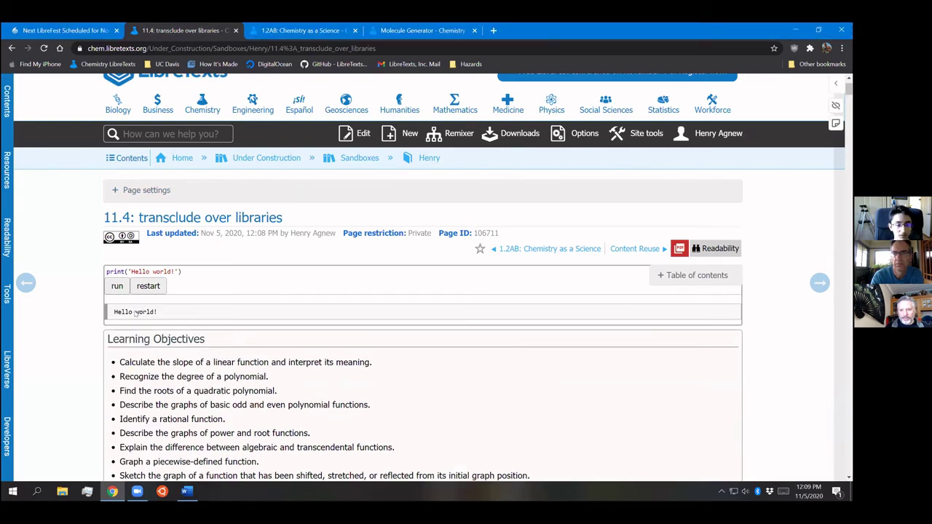
pyautogui.tripleClick(135, 313)
pyautogui.click(264, 310)
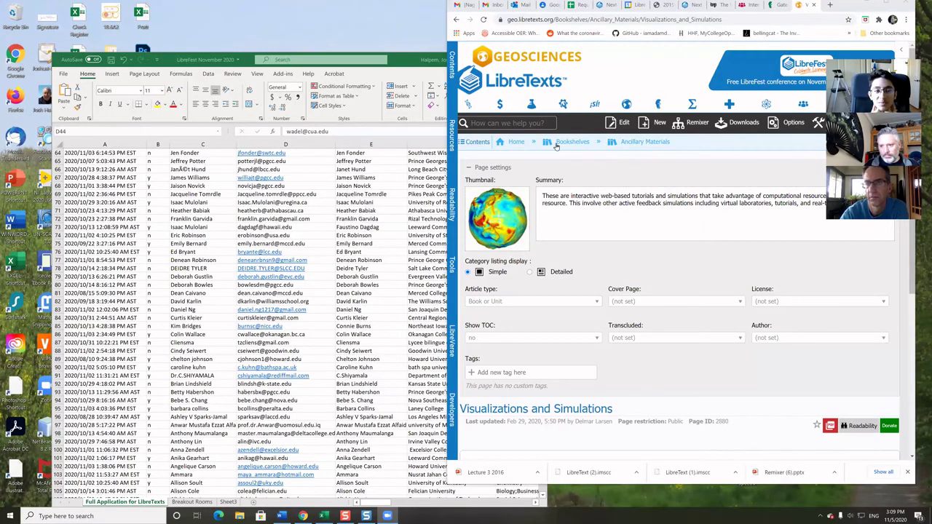
# Show the Gates of Hell (Rodin) page in a wider browser window, and examine its 3D model from View 3 and other angles
pyautogui.click(813, 5)
pyautogui.click(781, 6)
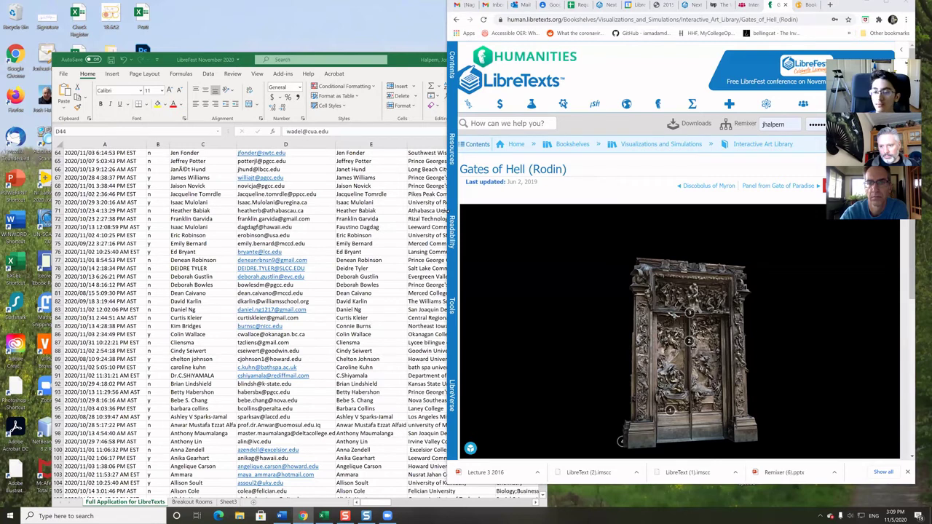
pyautogui.moveTo(448, 211); pyautogui.dragTo(185, 218)
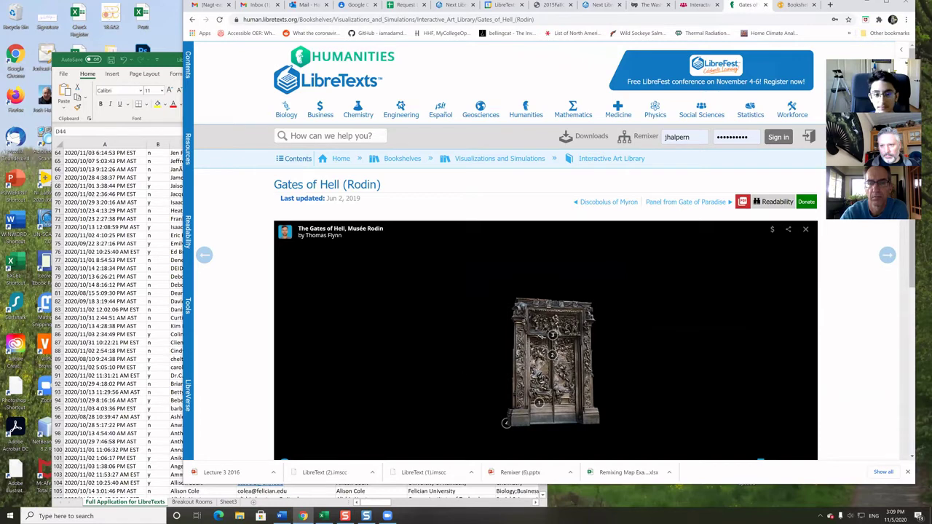
pyautogui.click(553, 336)
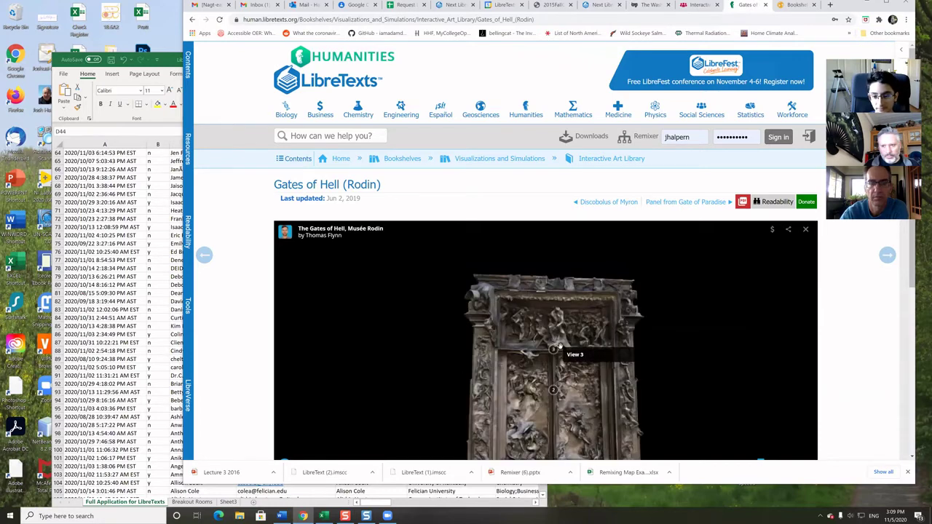
pyautogui.moveTo(534, 342); pyautogui.dragTo(592, 339)
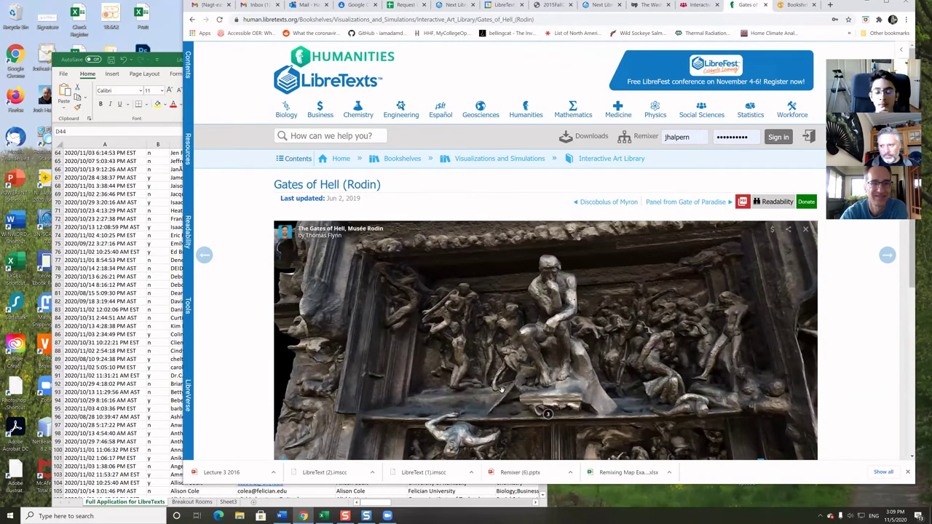
pyautogui.scroll(-5, 508, 378)
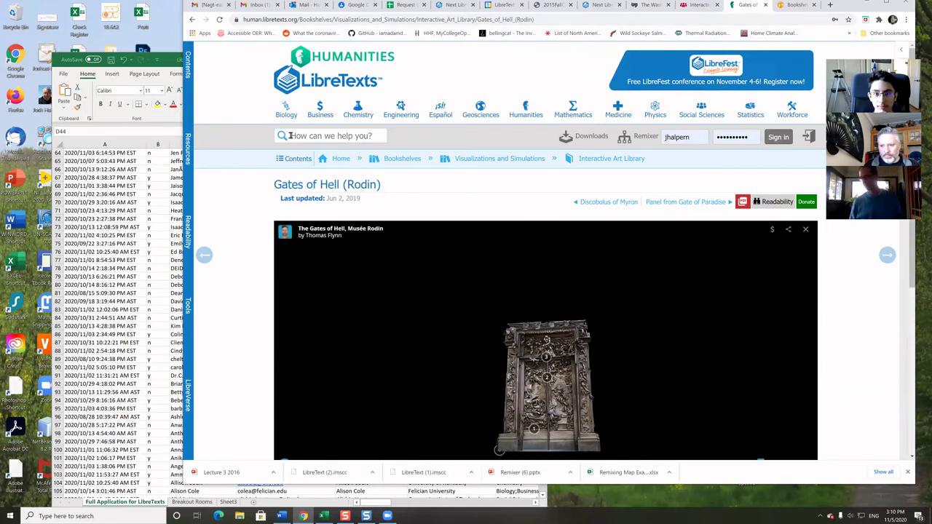
# Open Venus of Willendorf from the Interactive Art Library, start its 3D model and rotate the figure to view it from the side
pyautogui.click(192, 19)
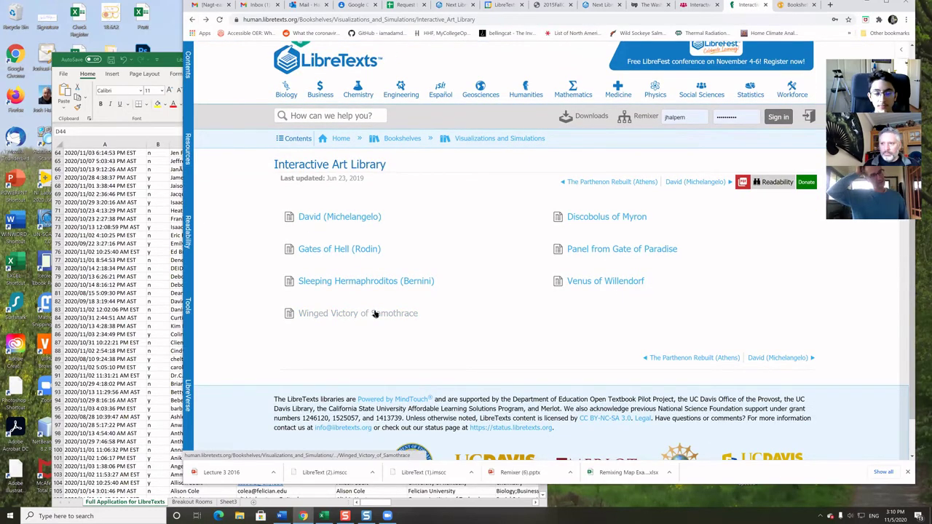
pyautogui.click(370, 314)
pyautogui.click(598, 281)
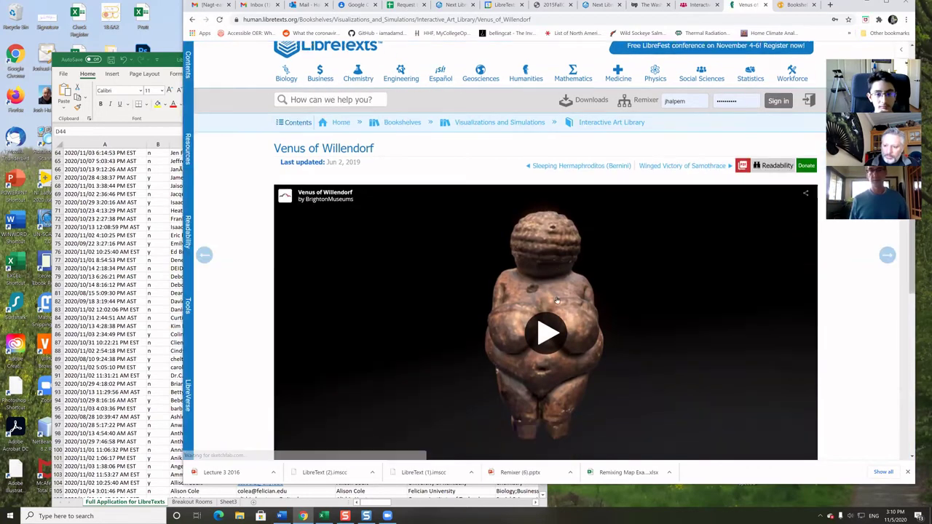
pyautogui.scroll(-3, 546, 298)
pyautogui.scroll(1, 557, 301)
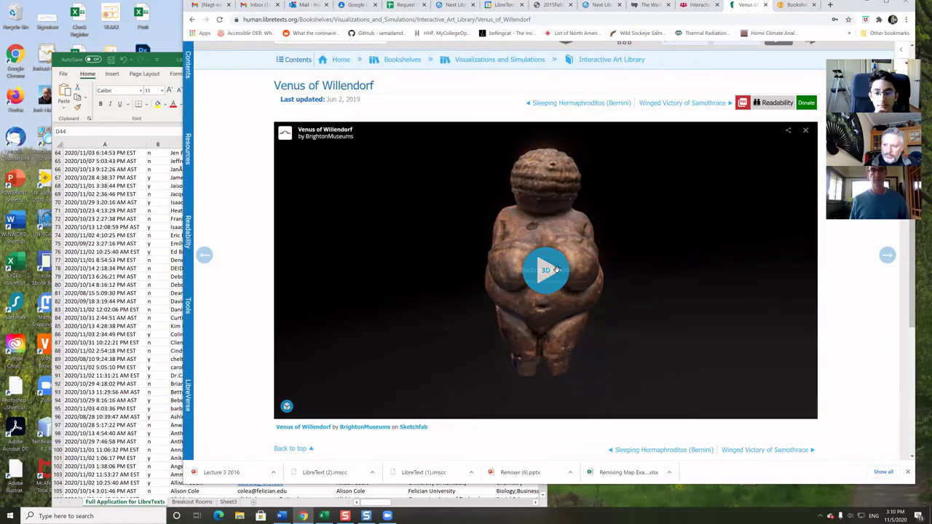
pyautogui.click(548, 274)
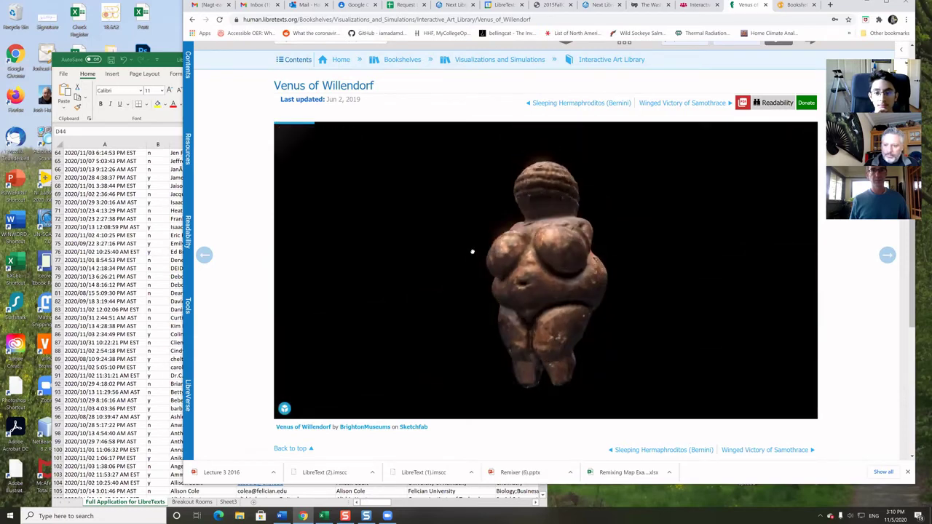
pyautogui.moveTo(472, 252); pyautogui.dragTo(585, 277)
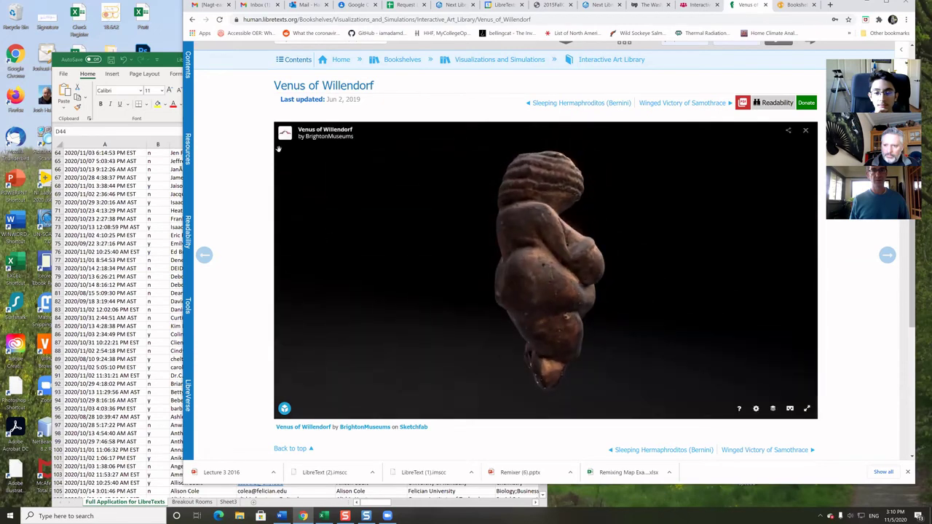
# View the Homo rudolfensis page in the Social Science library's Interactive Fossils collection, and return to the collection
pyautogui.click(700, 7)
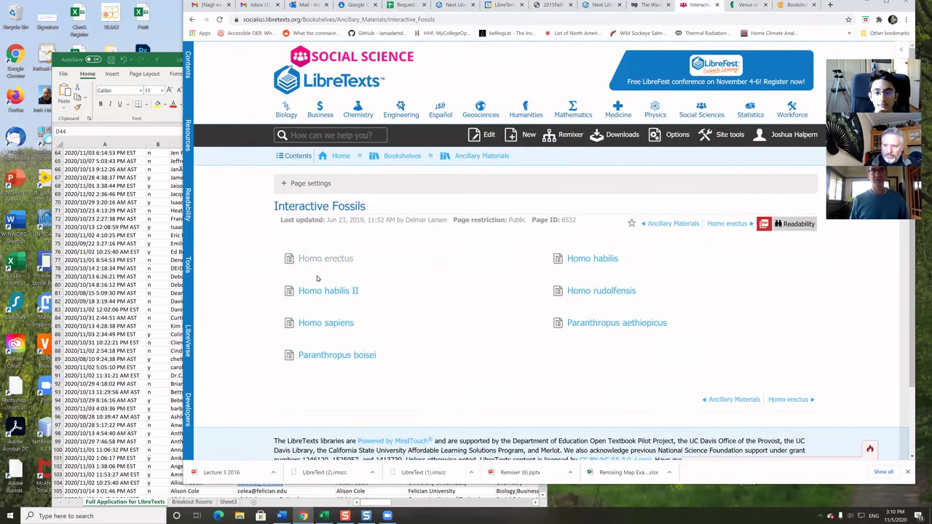
pyautogui.click(595, 291)
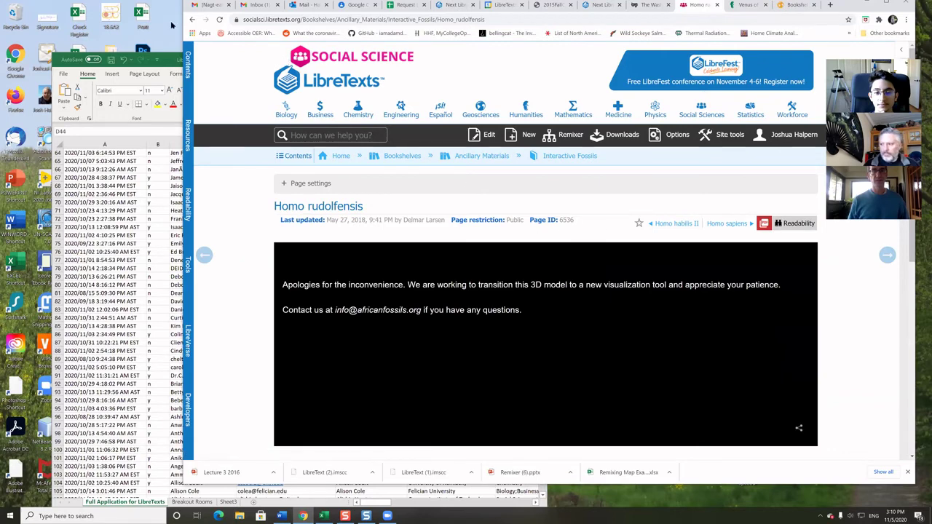
pyautogui.hotkey('alt', 'Left')
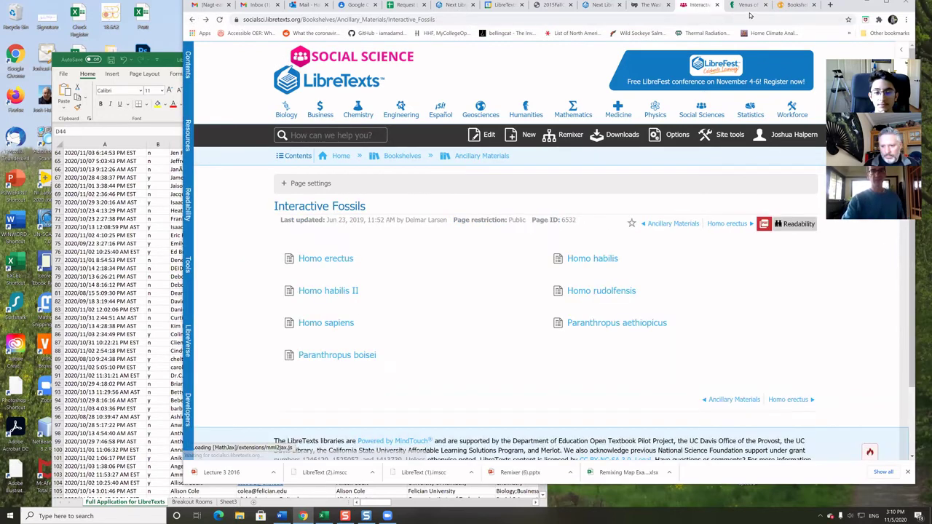
# Open the Sainte-Chappelle (Paris) page from Interactive Architecture in the Humanities library, and start its 3D model
pyautogui.click(744, 5)
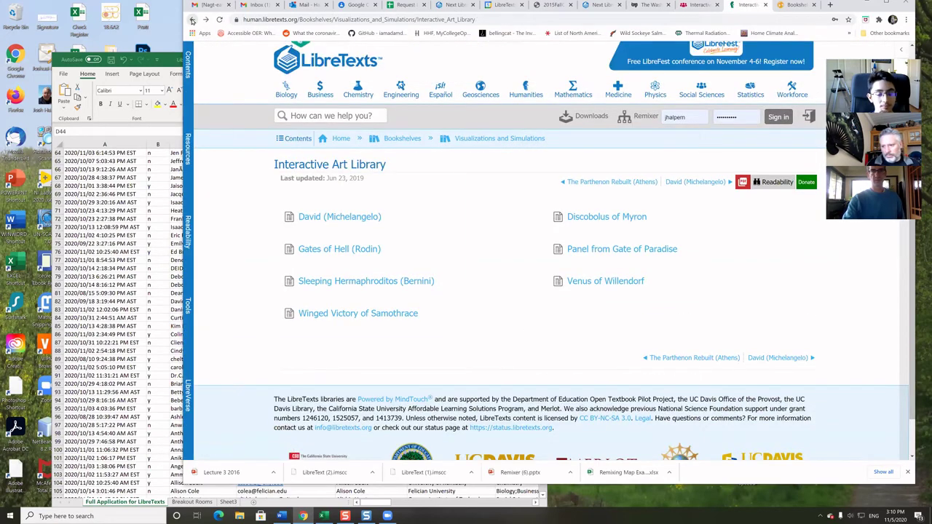
pyautogui.click(192, 21)
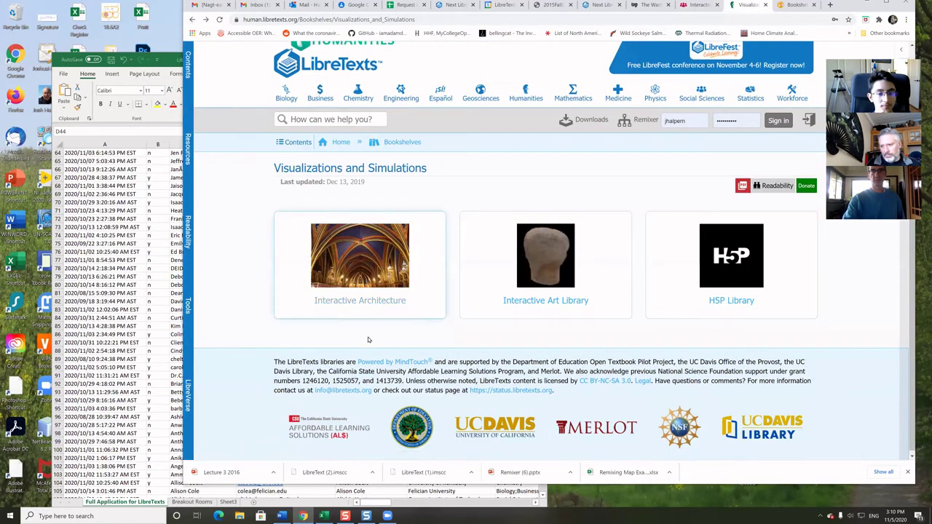
pyautogui.click(365, 298)
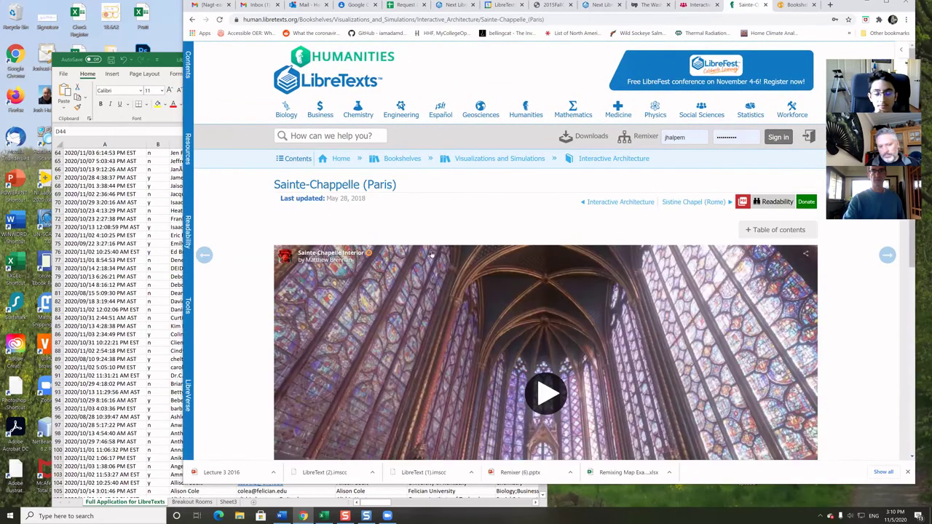
pyautogui.click(546, 393)
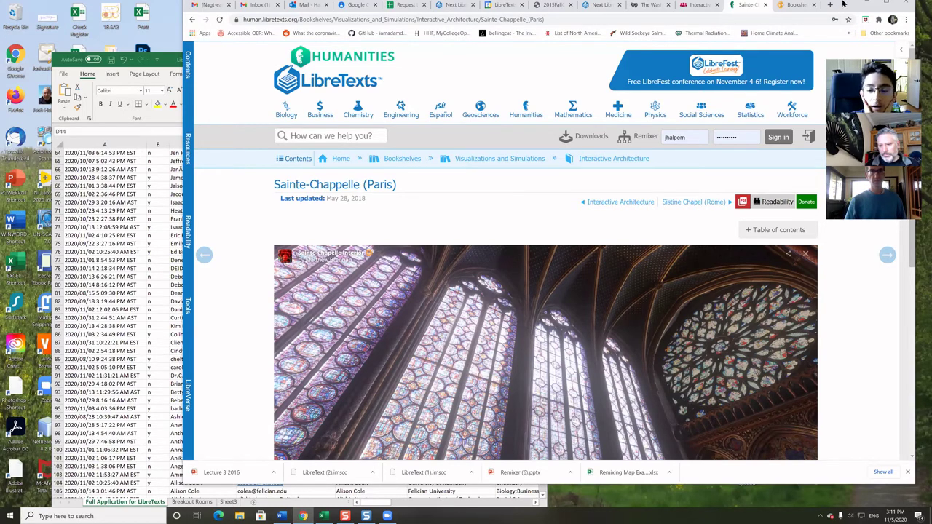
# Explore the Sainte-Chapelle interior model, turning the view around the nave, altar and rose window
pyautogui.moveTo(843, 4); pyautogui.dragTo(848, 1)
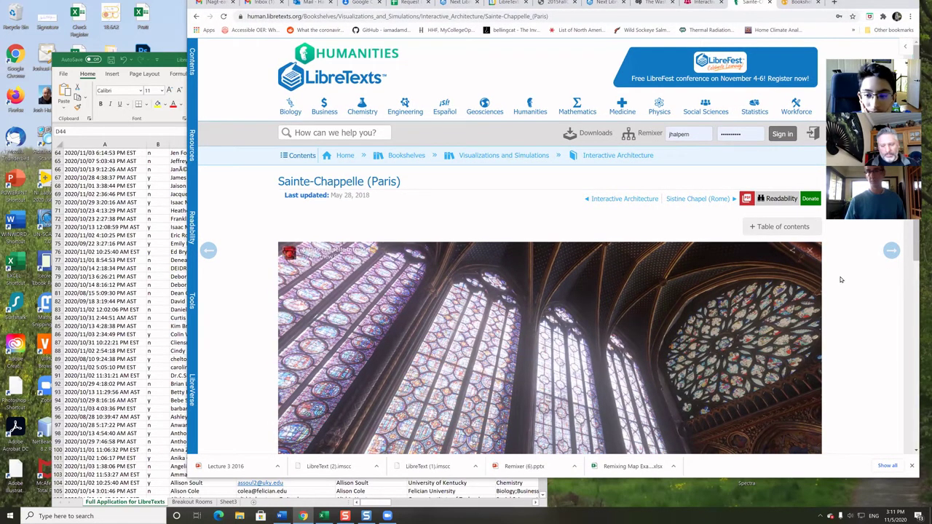
pyautogui.scroll(-1, 913, 271)
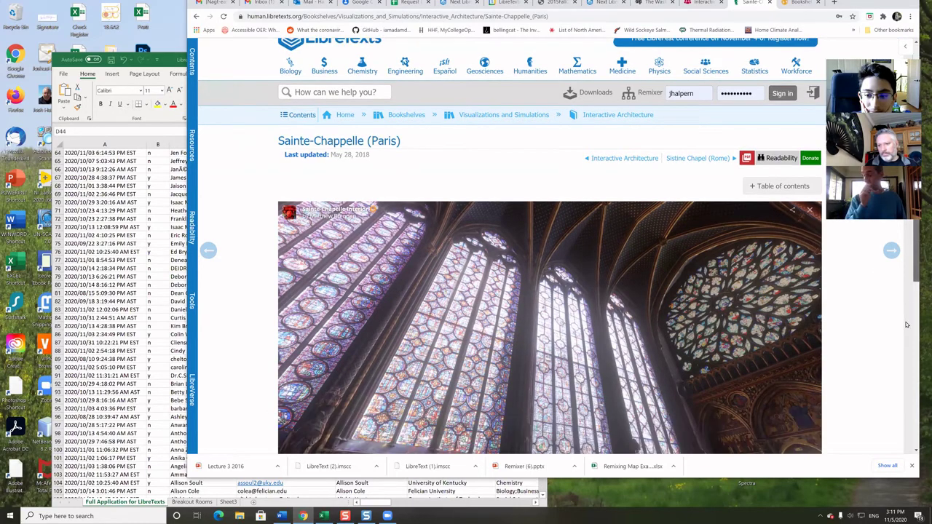
pyautogui.scroll(-2, 913, 271)
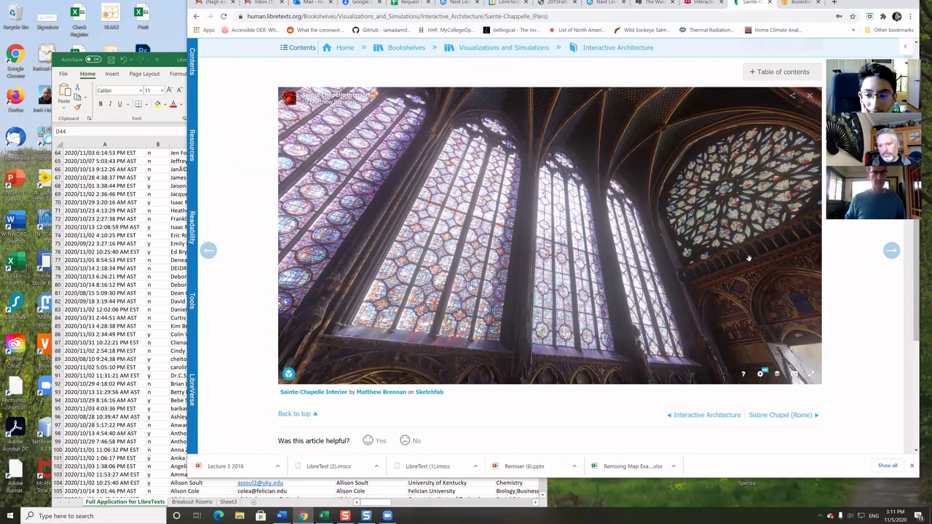
pyautogui.moveTo(626, 256)
pyautogui.mouseDown()
pyautogui.moveTo(820, 252)
pyautogui.moveTo(686, 233)
pyautogui.moveTo(691, 253)
pyautogui.mouseUp()
pyautogui.doubleClick(691, 262)
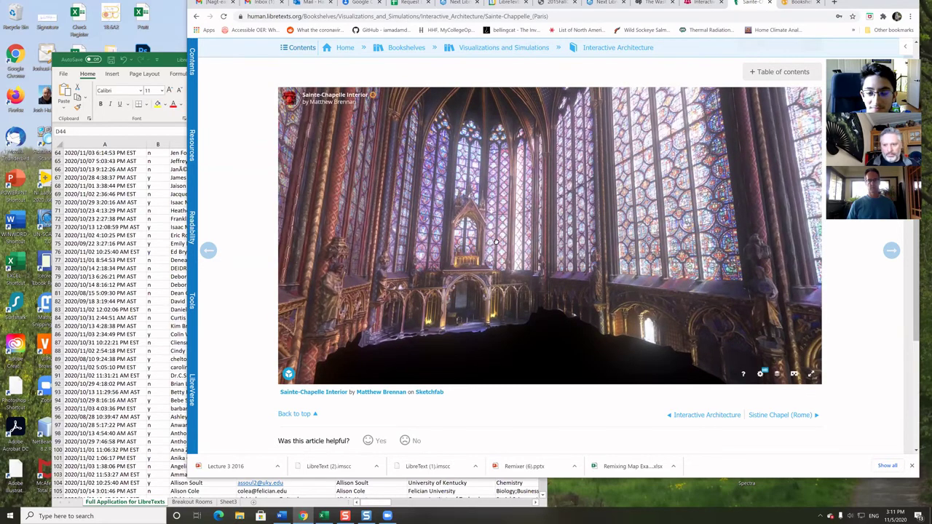
pyautogui.moveTo(691, 261); pyautogui.dragTo(555, 245)
pyautogui.doubleClick(603, 241)
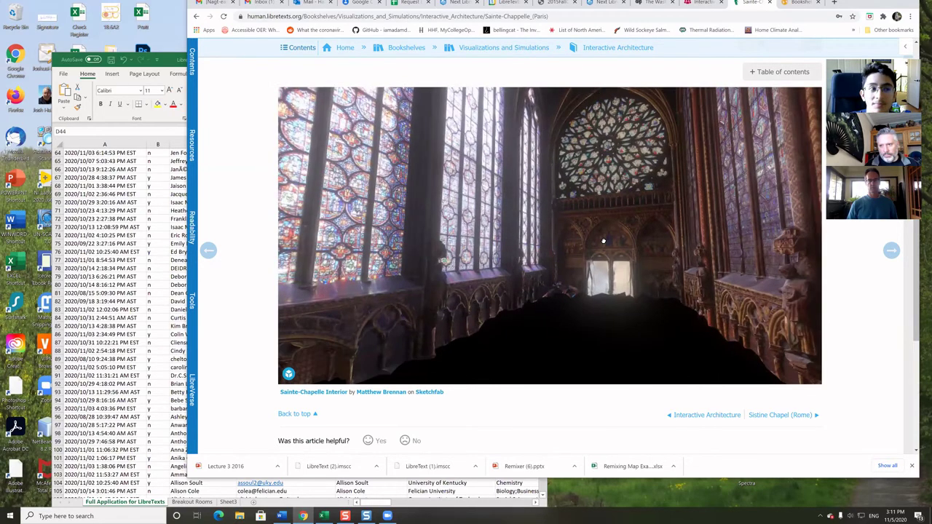
pyautogui.doubleClick(664, 246)
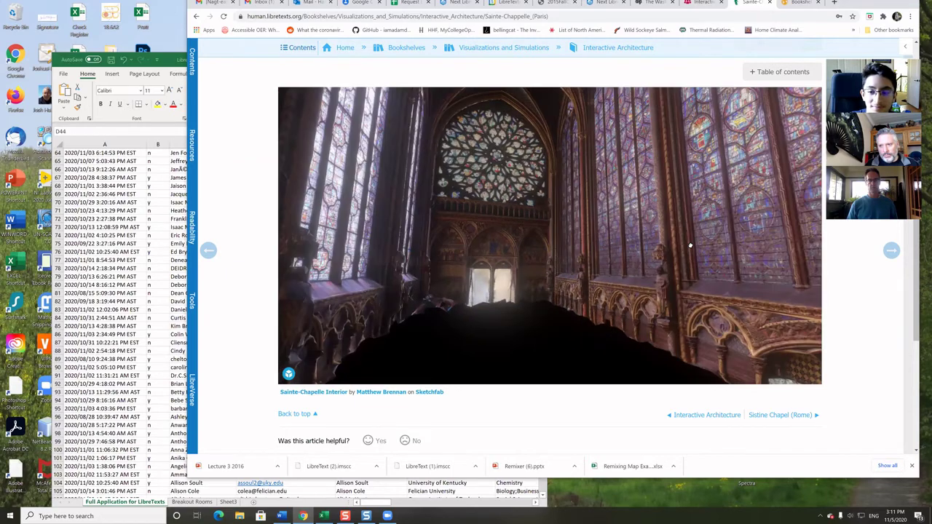